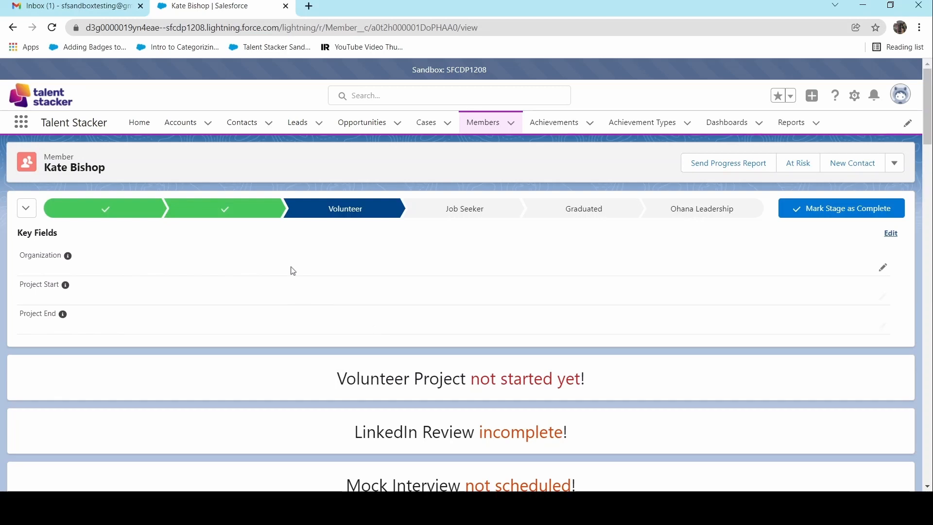
Step: Review the member's record details and the key fields of the Certified stage, and return to the Volunteer stage
{"action": "scroll", "coordinate": [396, 290], "scroll_direction": "down", "scroll_amount": 5}
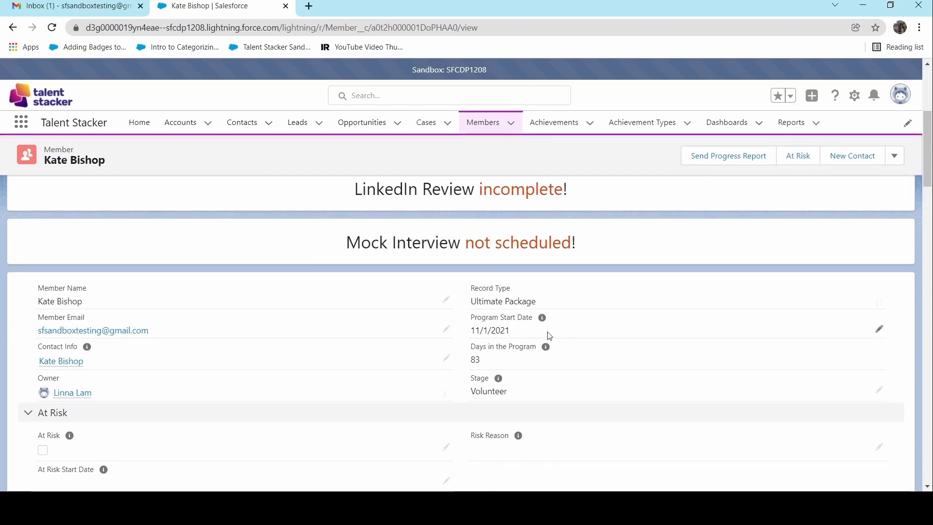
{"action": "scroll", "coordinate": [549, 336], "scroll_direction": "up", "scroll_amount": 5}
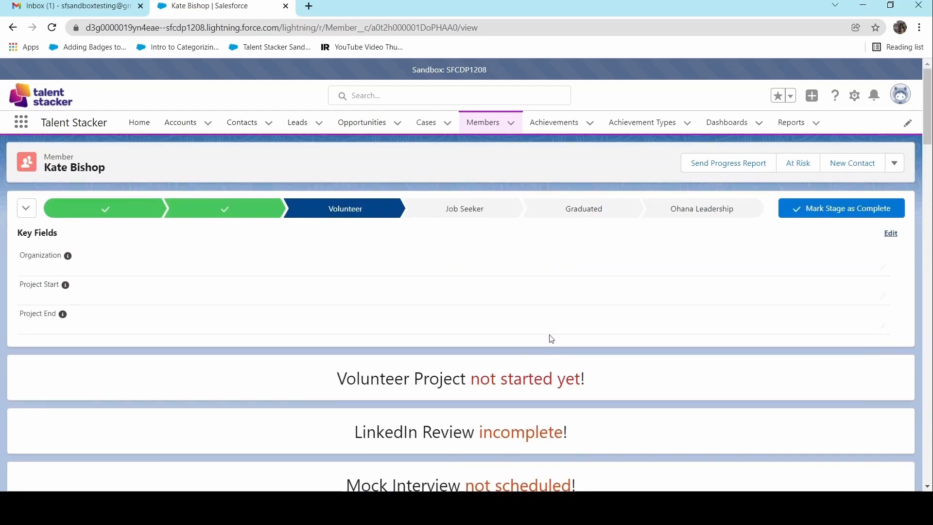
{"action": "left_click", "coordinate": [245, 215]}
{"action": "left_click", "coordinate": [243, 210]}
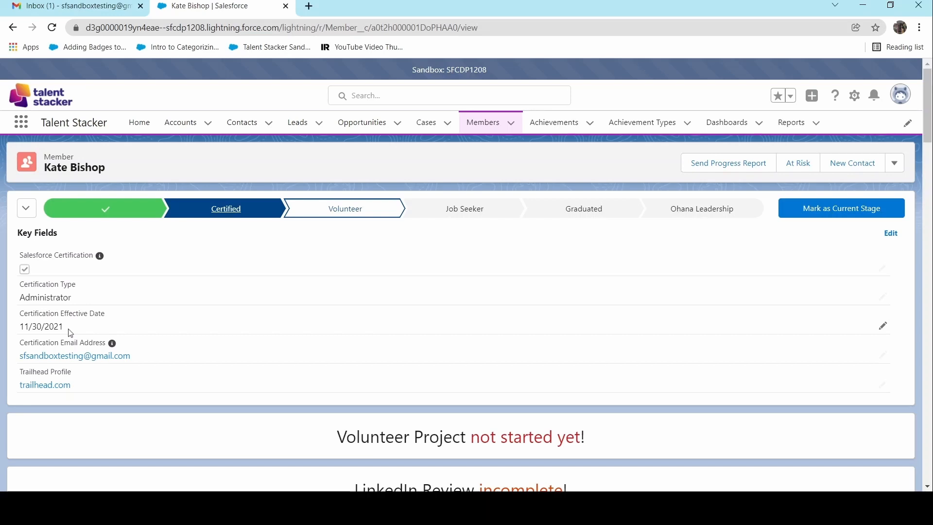
{"action": "left_click", "coordinate": [356, 208]}
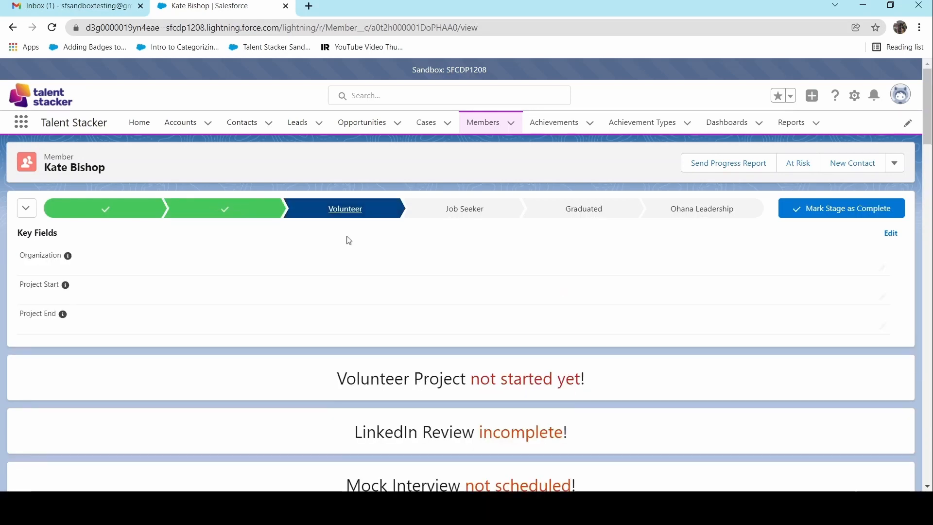
Step: Switch to the Gmail inbox and read the "Sandbox: No Project" notification email about the member
{"action": "left_click", "coordinate": [99, 8]}
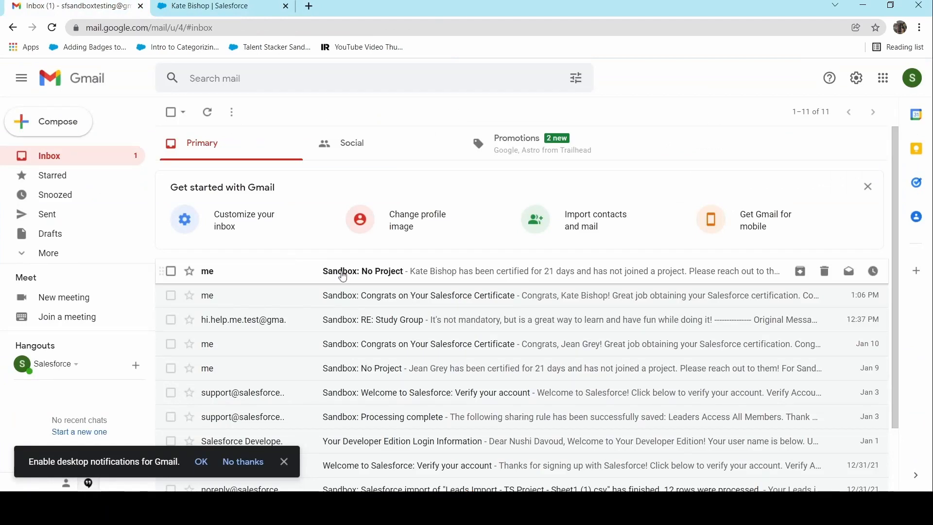
{"action": "left_click", "coordinate": [221, 6]}
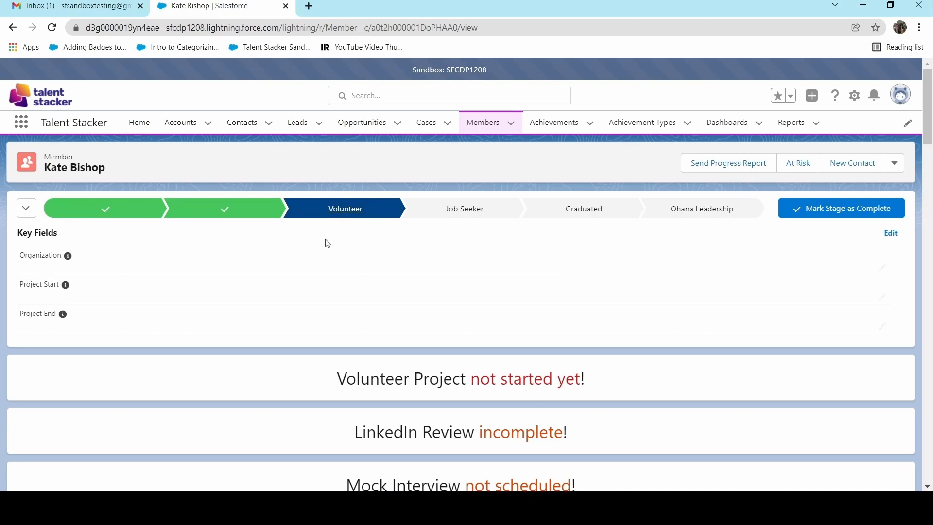
{"action": "left_click", "coordinate": [80, 5]}
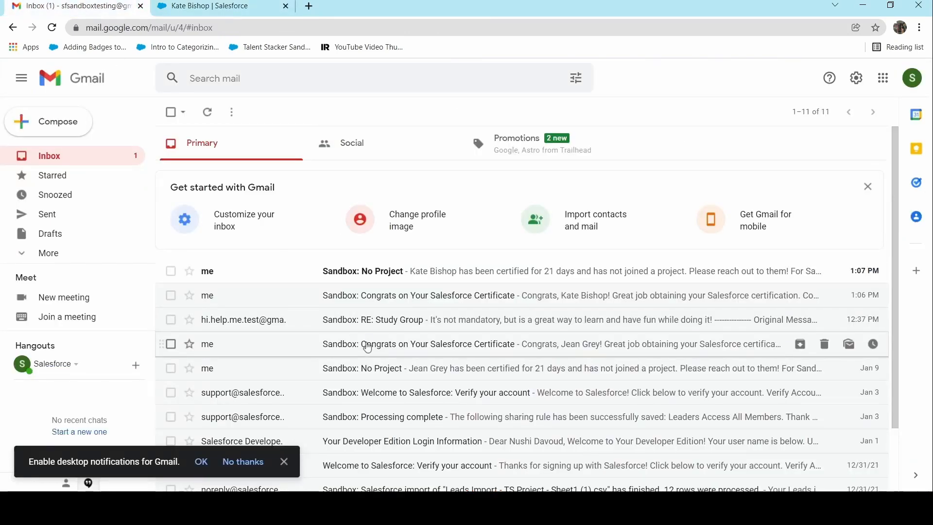
{"action": "left_click", "coordinate": [373, 280]}
{"action": "scroll", "coordinate": [248, 272], "scroll_direction": "down", "scroll_amount": 1}
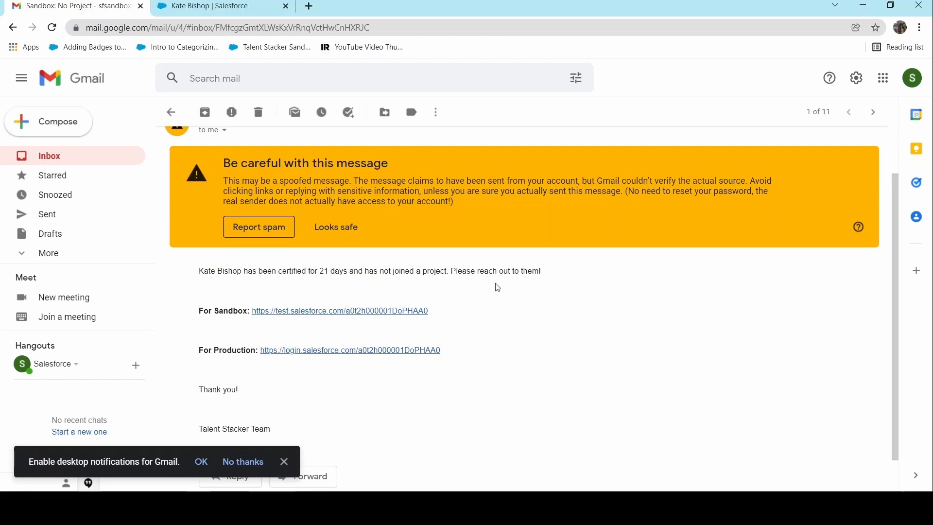
Step: Follow the email's sandbox link to the member record, look through its details, and close that record page
{"action": "left_click", "coordinate": [325, 311]}
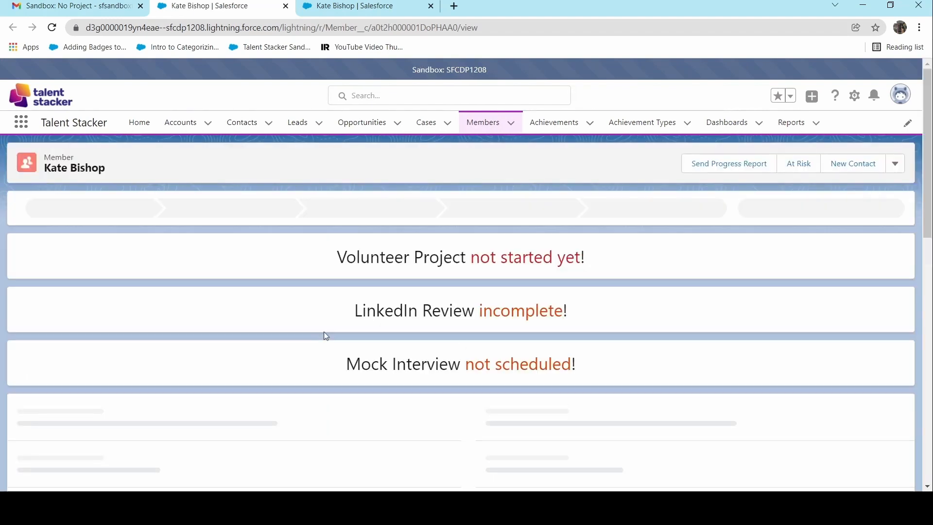
{"action": "scroll", "coordinate": [325, 335], "scroll_direction": "down", "scroll_amount": 5}
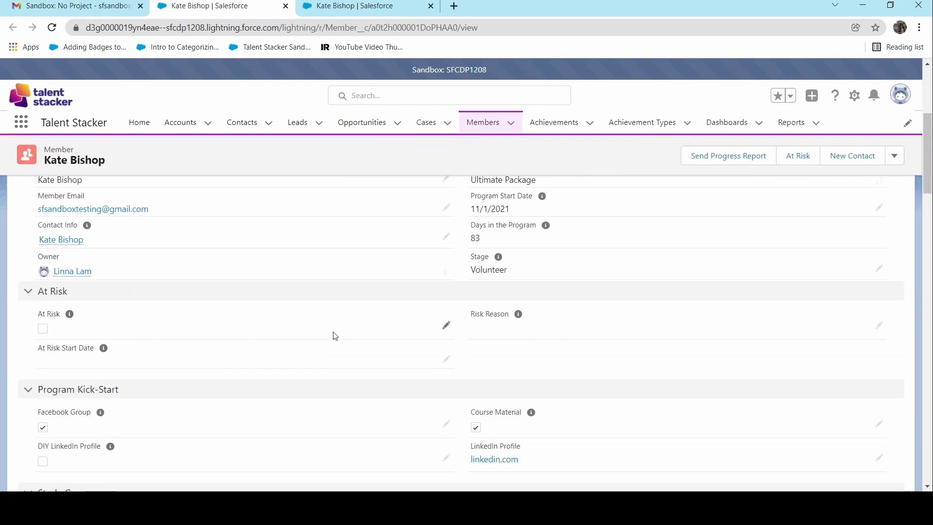
{"action": "scroll", "coordinate": [335, 336], "scroll_direction": "up", "scroll_amount": 5}
{"action": "scroll", "coordinate": [334, 331], "scroll_direction": "down", "scroll_amount": 1}
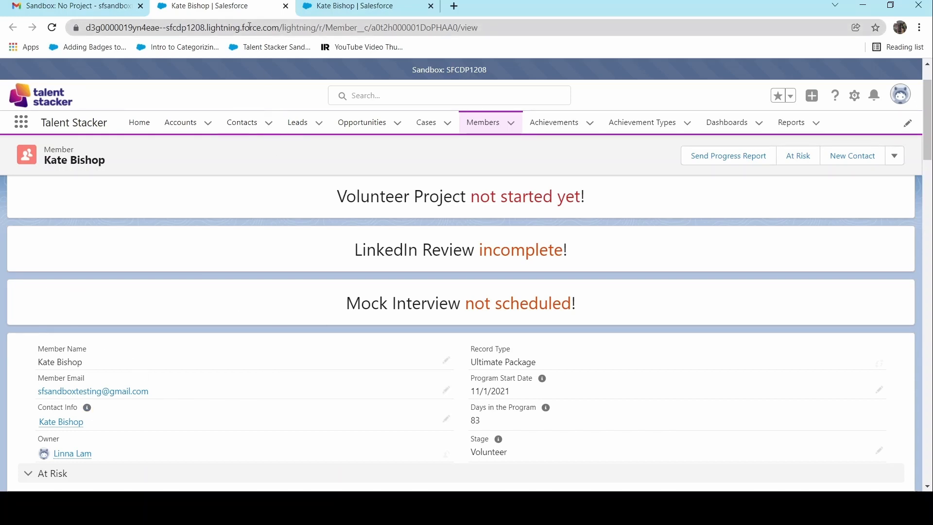
{"action": "left_click", "coordinate": [289, 10]}
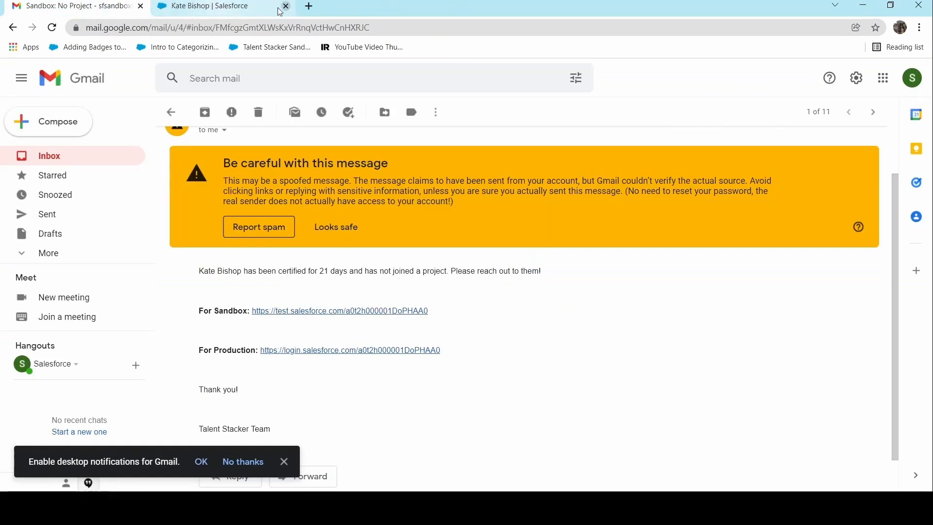
Step: Back in Salesforce, clear the Salesforce Certification checkbox in the member's Certified stage key fields and save
{"action": "left_click", "coordinate": [219, 7]}
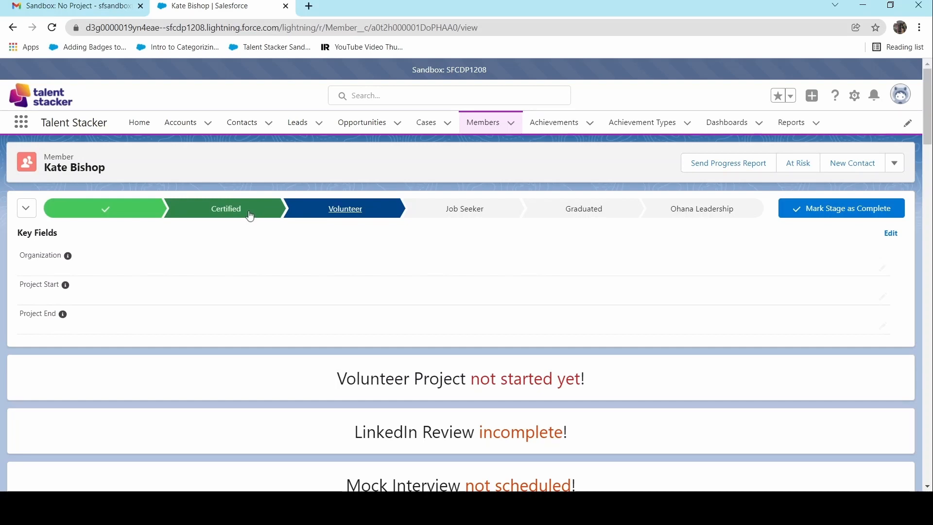
{"action": "left_click", "coordinate": [220, 214]}
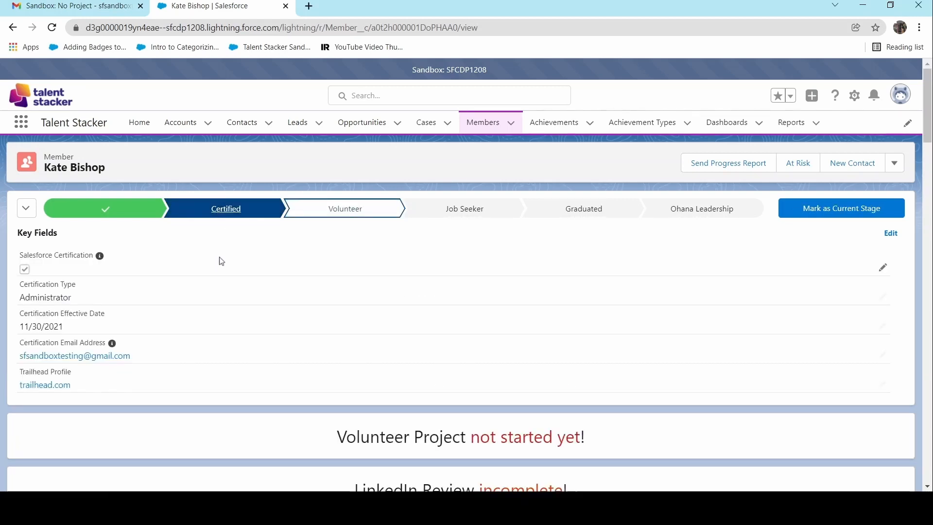
{"action": "left_click", "coordinate": [895, 238]}
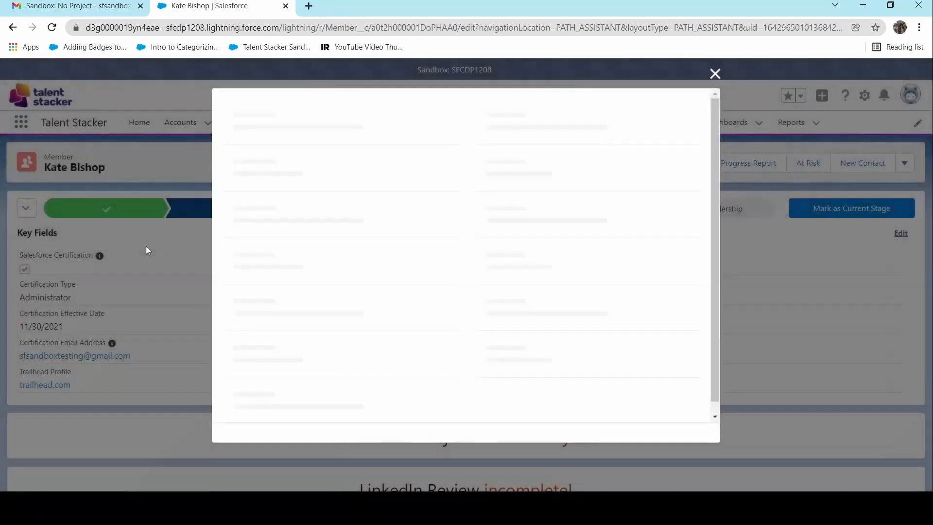
{"action": "left_click", "coordinate": [234, 159]}
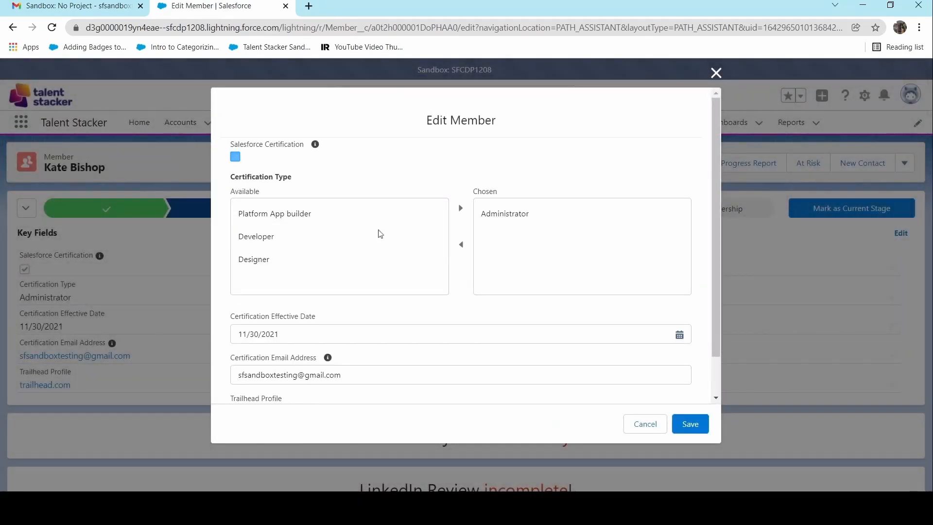
{"action": "left_click", "coordinate": [690, 424]}
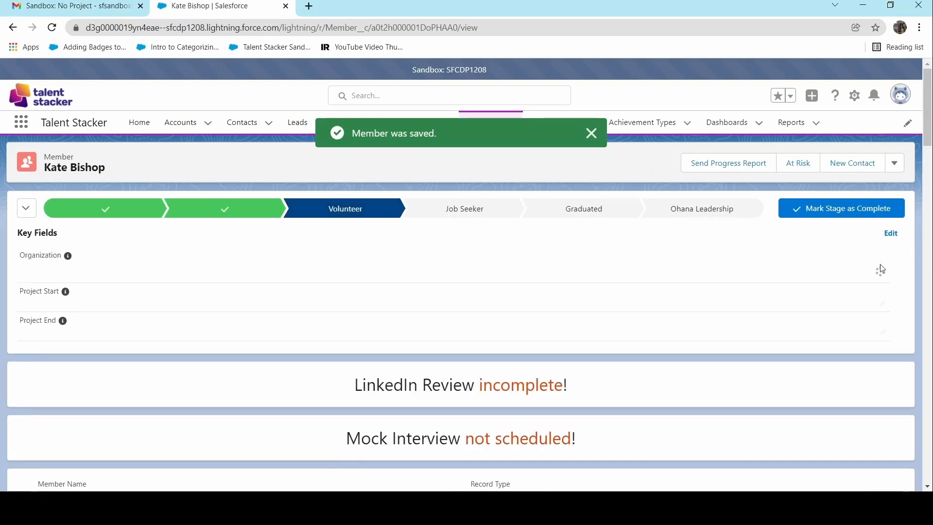
Step: Try to save Stark Industries as the Organization in the uncertified member's Volunteer stage key fields
{"action": "left_click", "coordinate": [884, 268]}
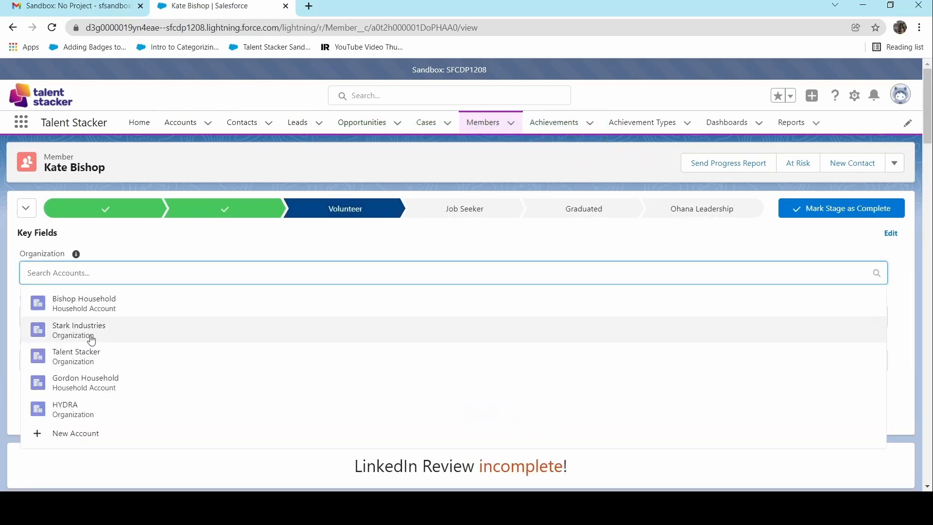
{"action": "left_click", "coordinate": [90, 333]}
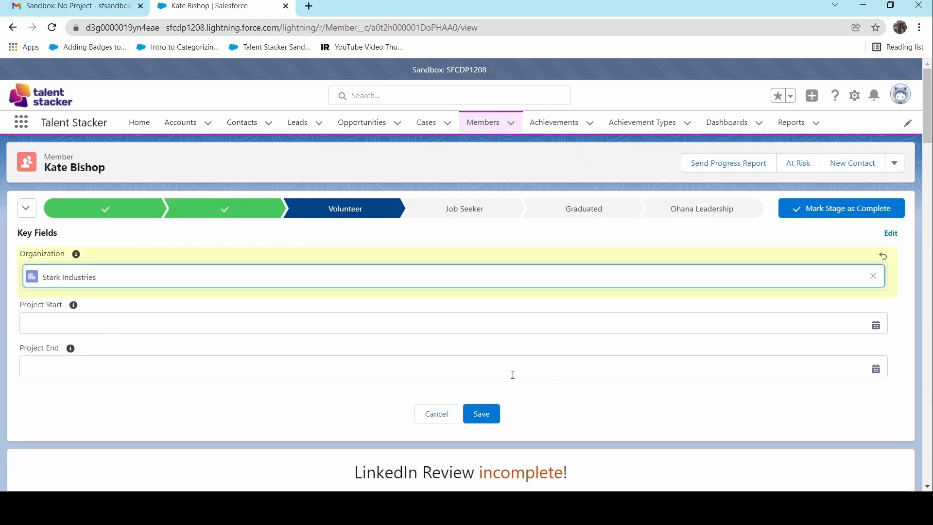
{"action": "left_click", "coordinate": [490, 417]}
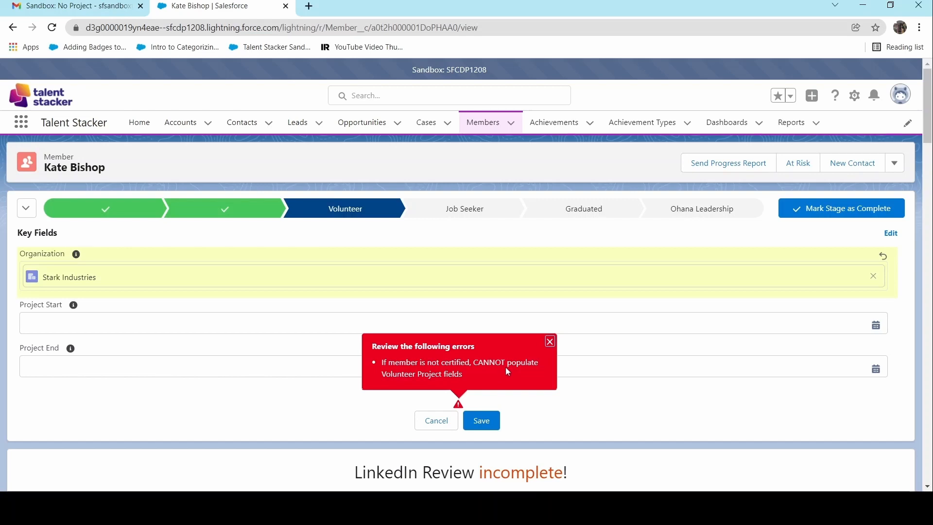
{"action": "left_click", "coordinate": [549, 341]}
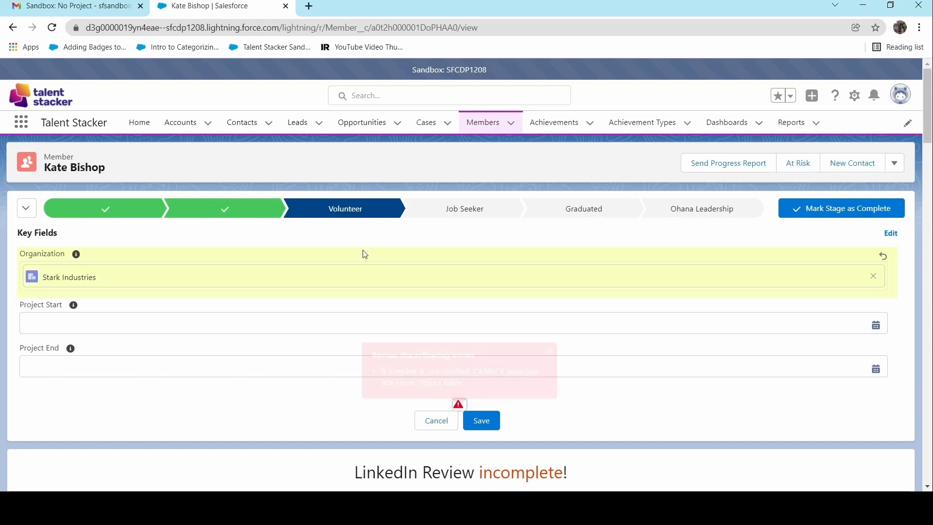
Step: Tick the Salesforce Certification checkbox in the Certified stage key fields and save the member
{"action": "left_click", "coordinate": [256, 217]}
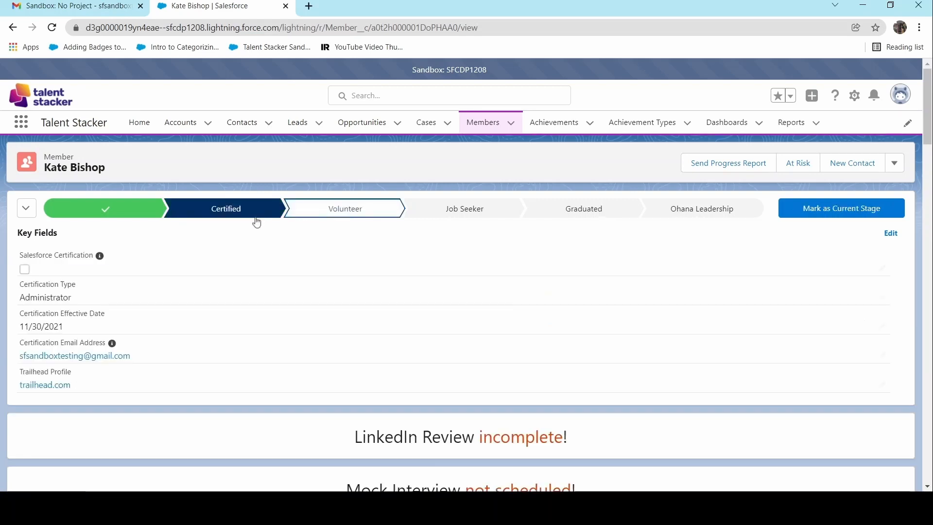
{"action": "left_click", "coordinate": [885, 268]}
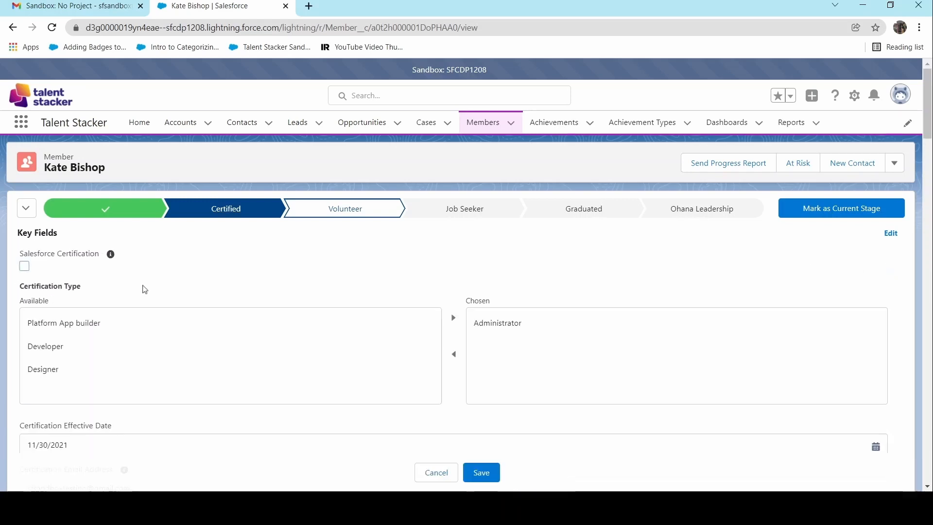
{"action": "left_click", "coordinate": [25, 266]}
{"action": "left_click", "coordinate": [481, 472]}
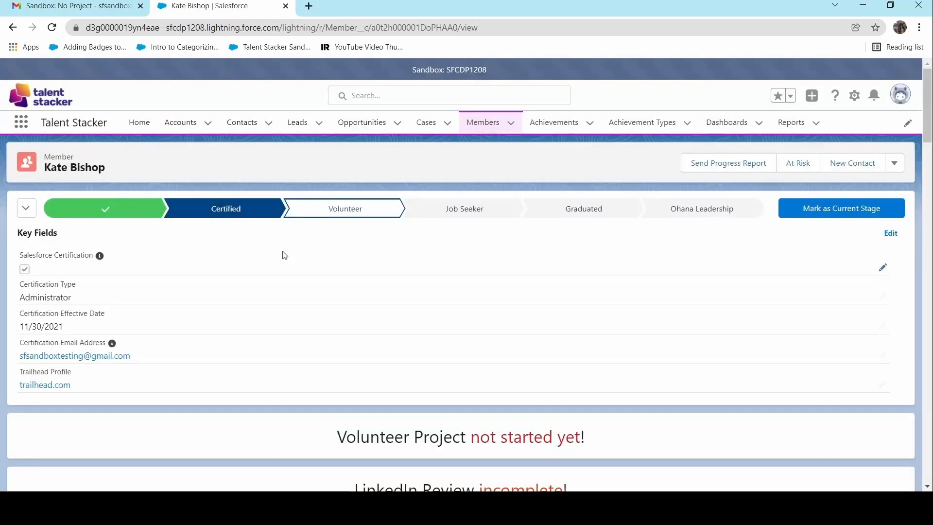
Step: In the Volunteer stage key fields, set Organization to Stark Industries and Project Start to 1/1/2022, and save
{"action": "left_click", "coordinate": [330, 210]}
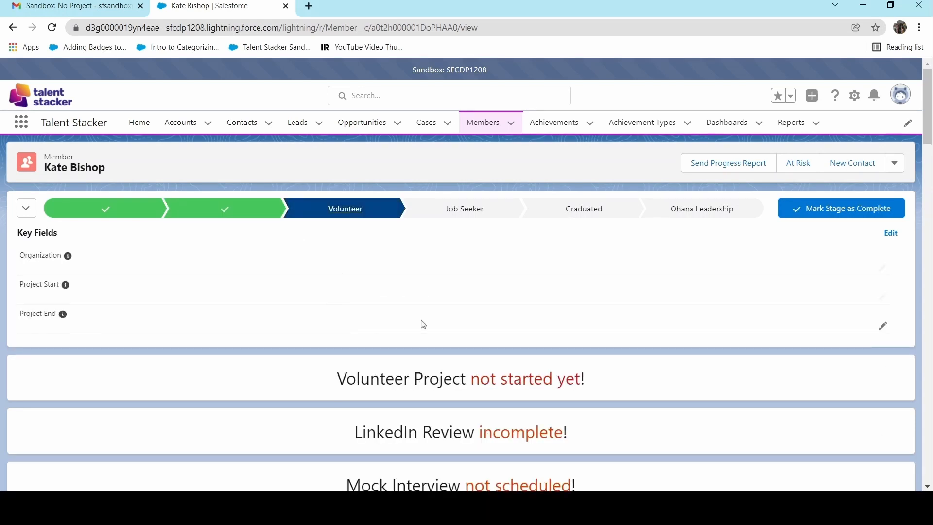
{"action": "left_click", "coordinate": [882, 268]}
{"action": "left_click", "coordinate": [78, 329]}
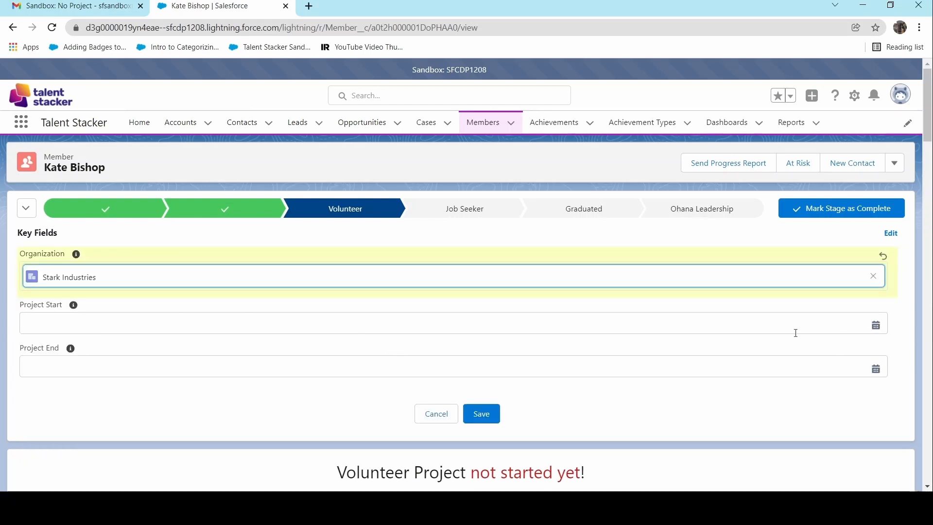
{"action": "left_click", "coordinate": [664, 325]}
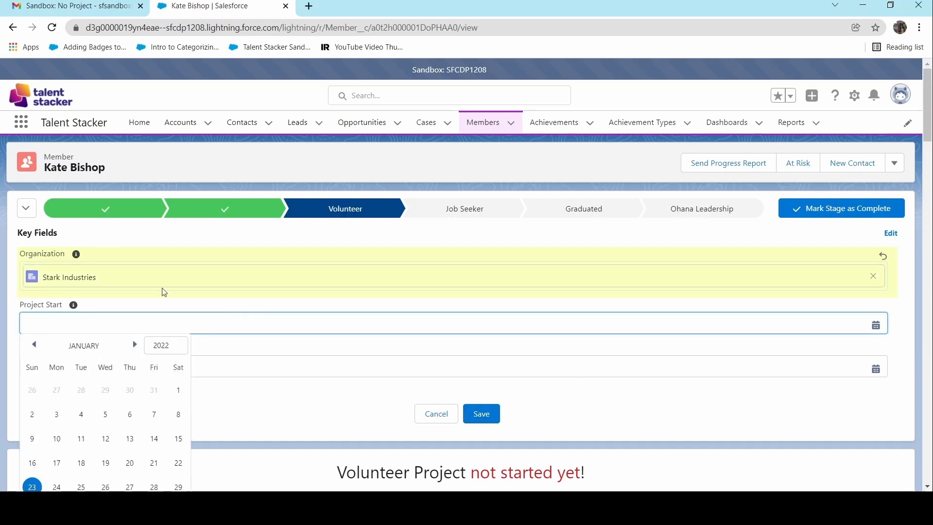
{"action": "scroll", "coordinate": [164, 292], "scroll_direction": "down", "scroll_amount": 1}
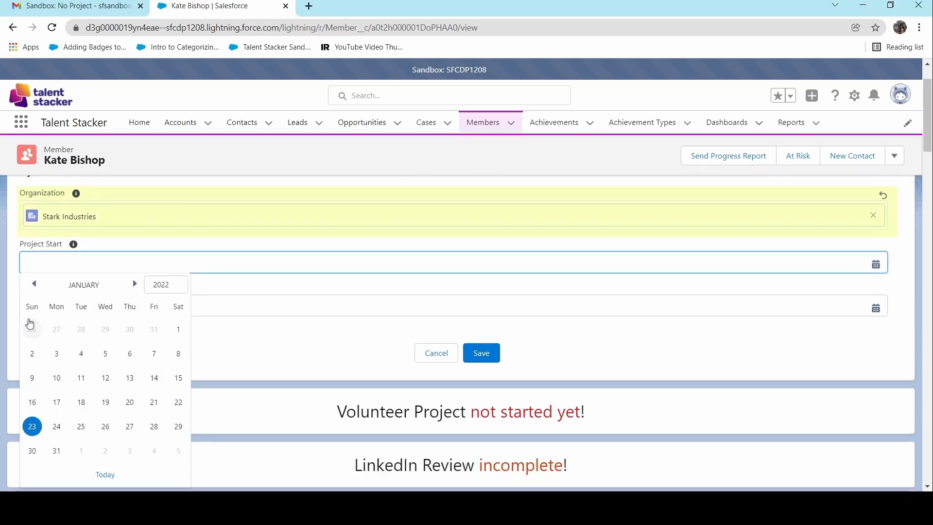
{"action": "left_click", "coordinate": [34, 283]}
{"action": "left_click", "coordinate": [34, 283]}
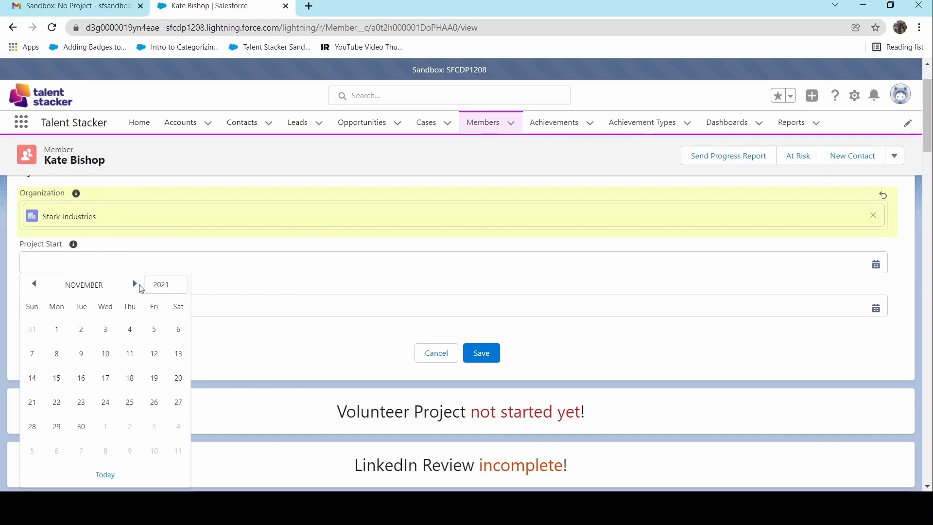
{"action": "left_click", "coordinate": [135, 284]}
{"action": "left_click", "coordinate": [135, 285]}
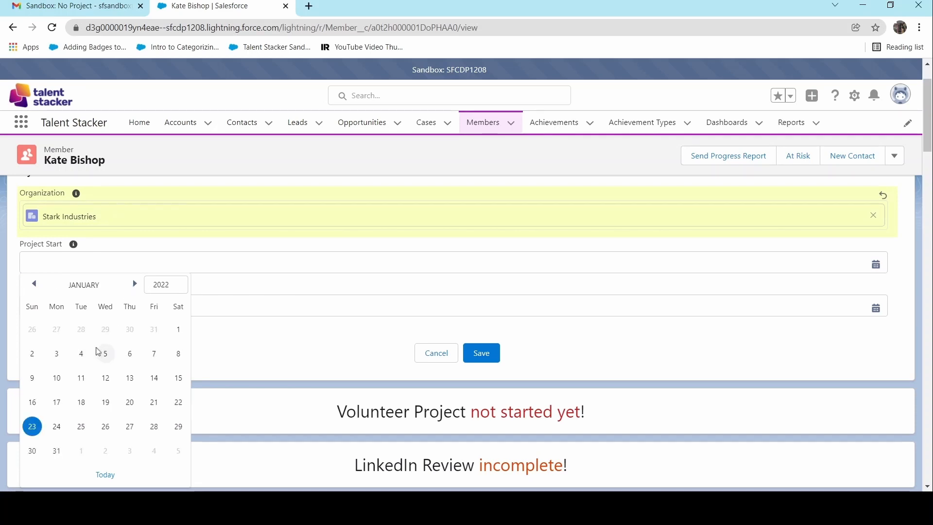
{"action": "left_click", "coordinate": [178, 330]}
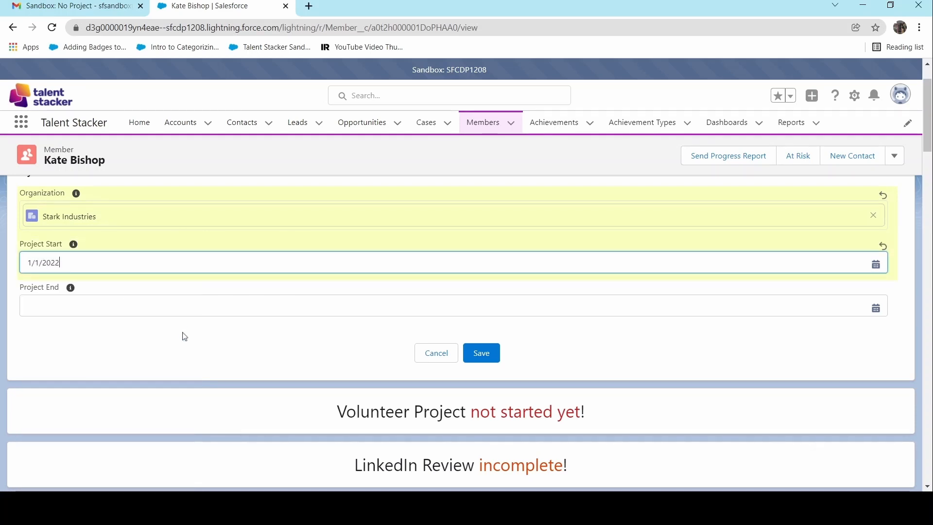
{"action": "left_click", "coordinate": [488, 361]}
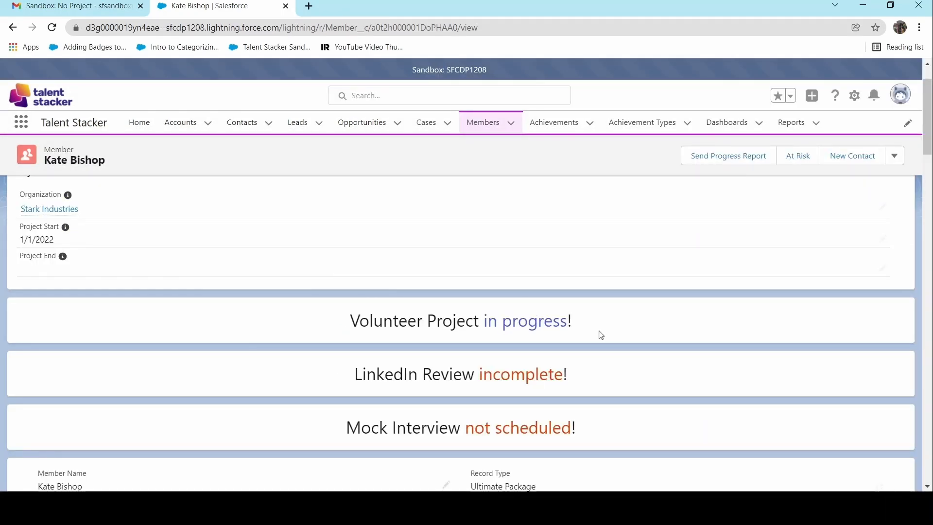
Step: Set the volunteer project's Project End date to 1/14/2022 and save the member
{"action": "left_click", "coordinate": [883, 268]}
{"action": "left_click", "coordinate": [76, 266]}
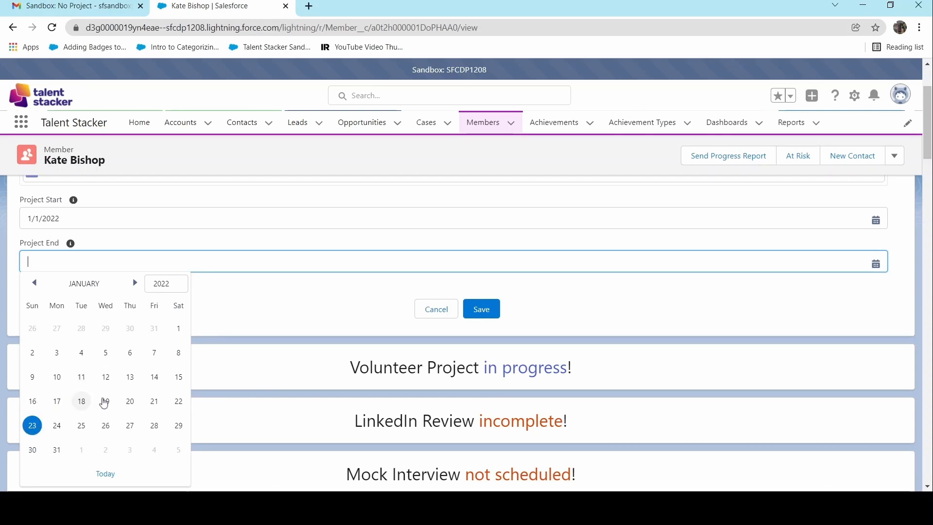
{"action": "left_click", "coordinate": [153, 379]}
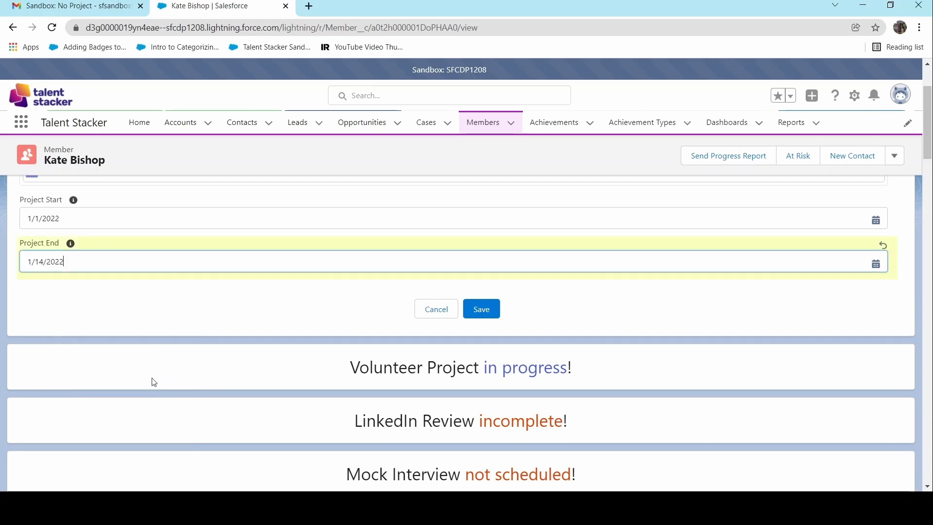
{"action": "left_click", "coordinate": [481, 309]}
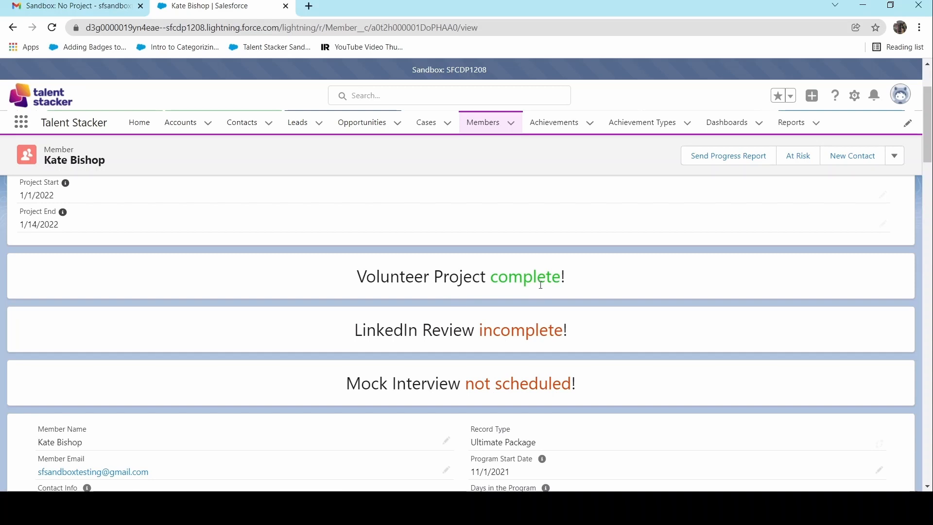
Step: In the member's Volunteer Project section, enter Iron Man Project as the Project Name and find the organization's contact by surname as Key Contact
{"action": "scroll", "coordinate": [357, 279], "scroll_direction": "up", "scroll_amount": 3}
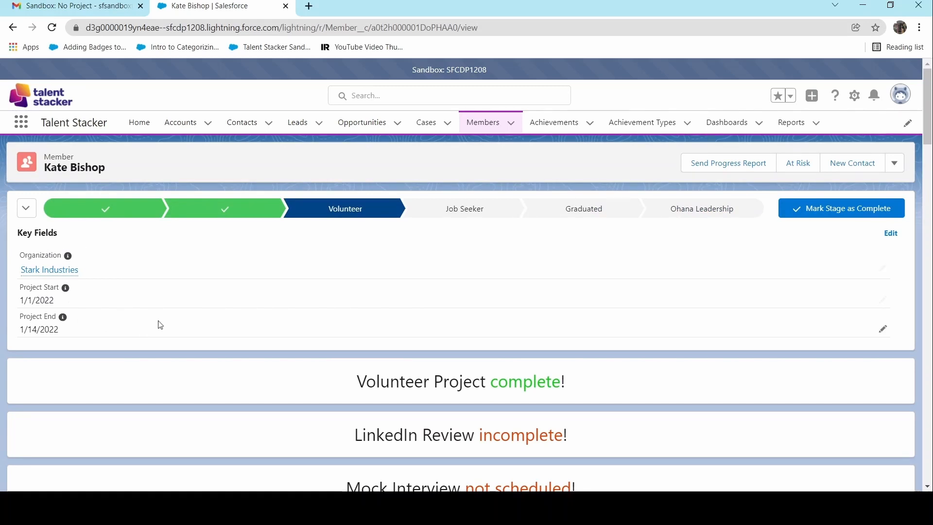
{"action": "scroll", "coordinate": [320, 306], "scroll_direction": "down", "scroll_amount": 5}
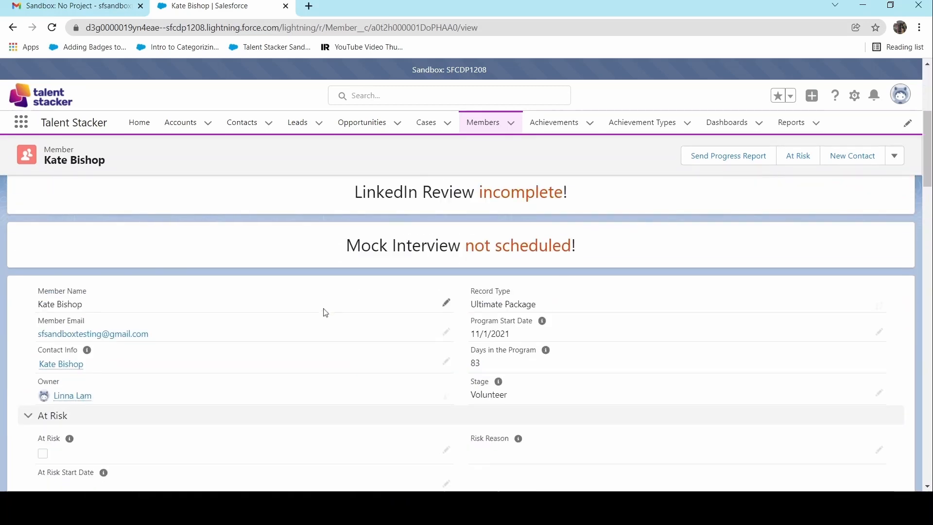
{"action": "scroll", "coordinate": [325, 309], "scroll_direction": "down", "scroll_amount": 7}
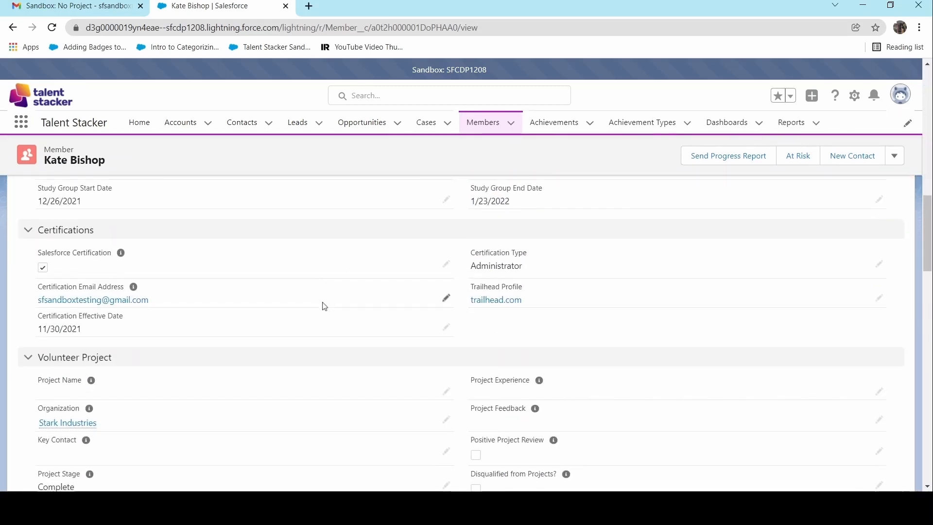
{"action": "scroll", "coordinate": [324, 306], "scroll_direction": "down", "scroll_amount": 3}
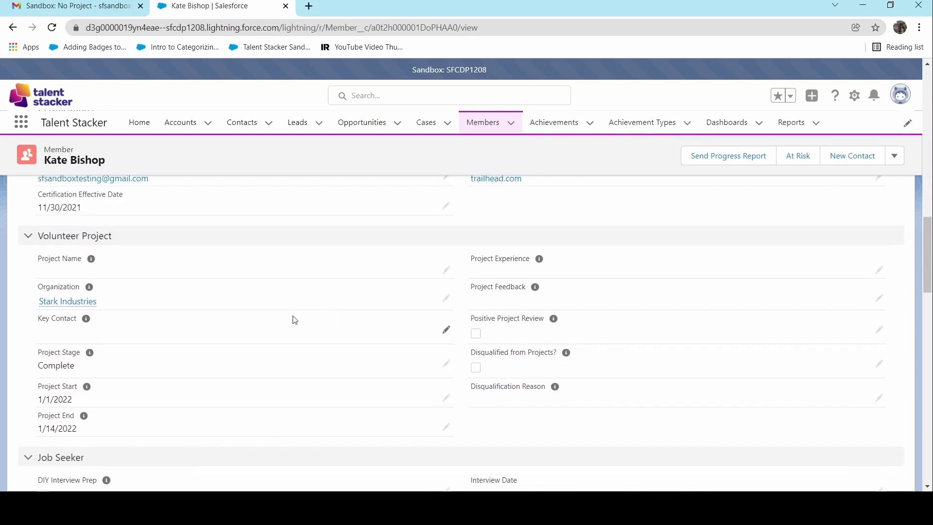
{"action": "left_click", "coordinate": [445, 273]}
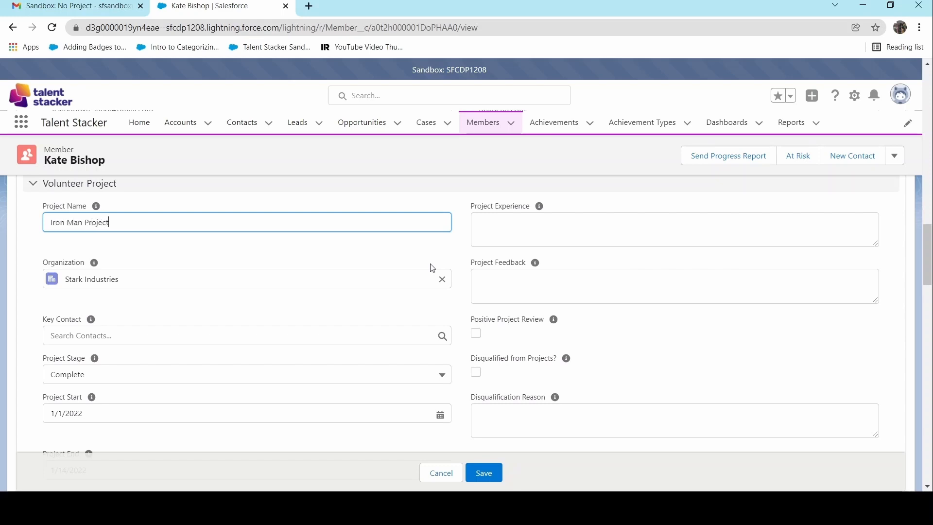
{"action": "left_click", "coordinate": [241, 340]}
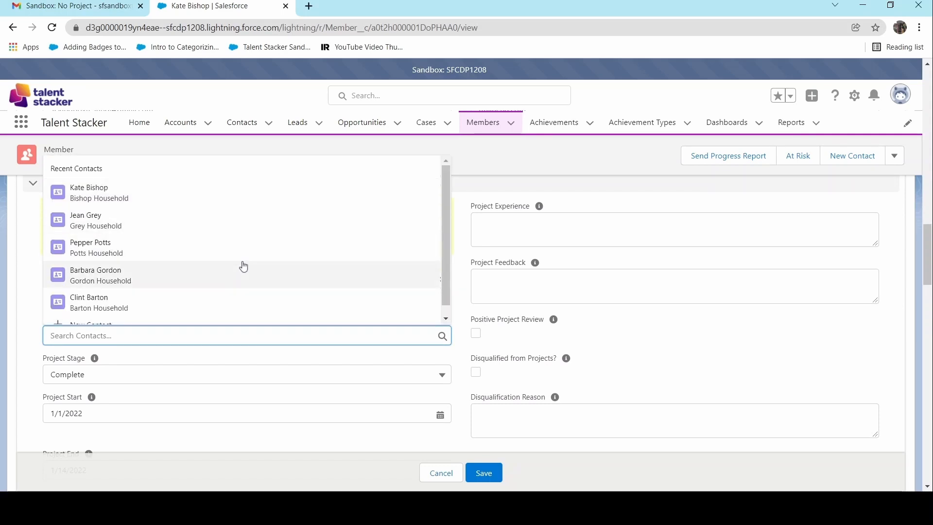
{"action": "type", "text": "stark"}
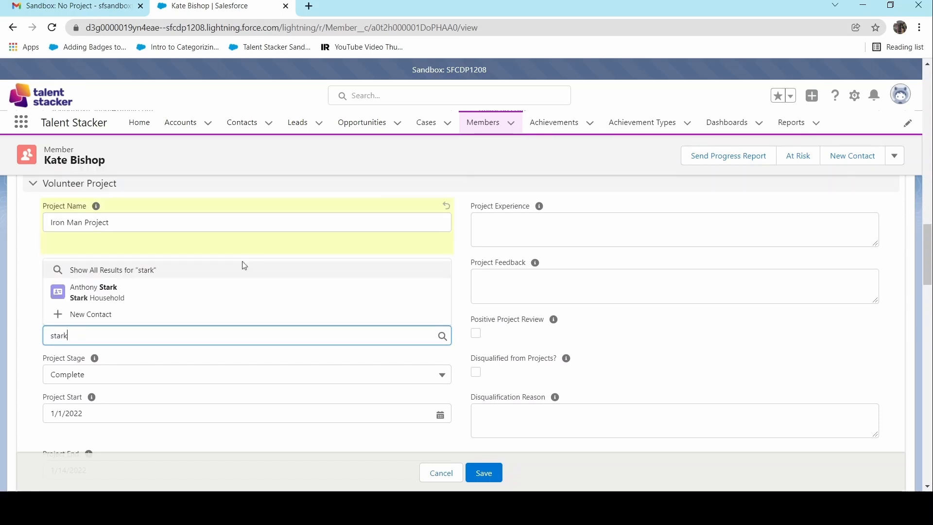
{"action": "left_click", "coordinate": [162, 292]}
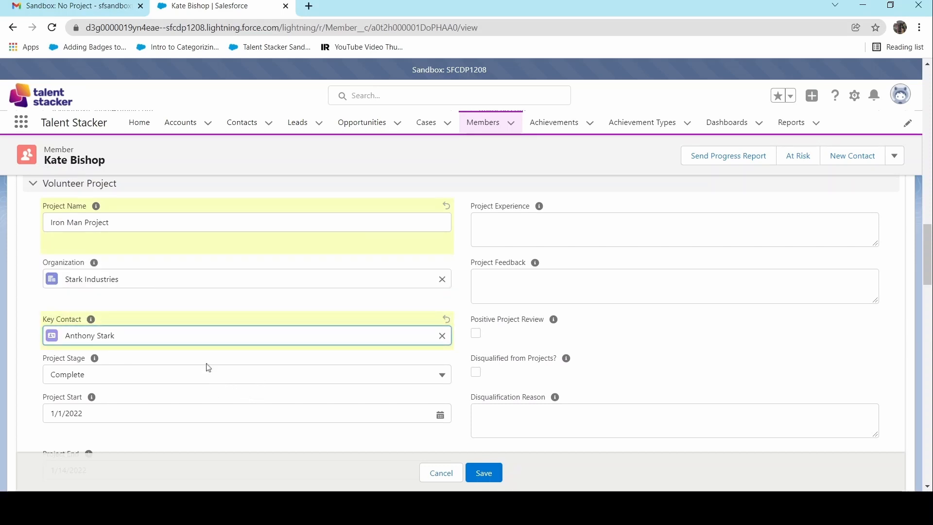
{"action": "scroll", "coordinate": [208, 368], "scroll_direction": "down", "scroll_amount": 1}
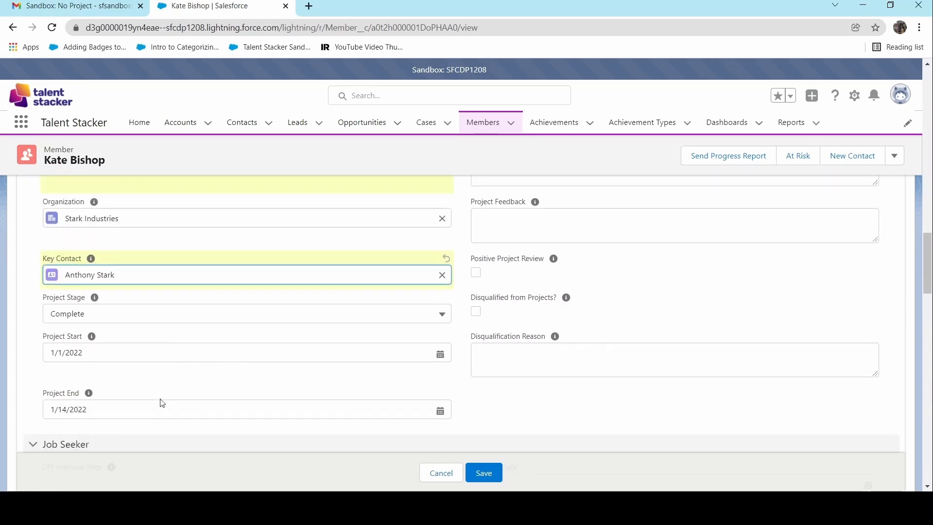
{"action": "scroll", "coordinate": [276, 409], "scroll_direction": "up", "scroll_amount": 2}
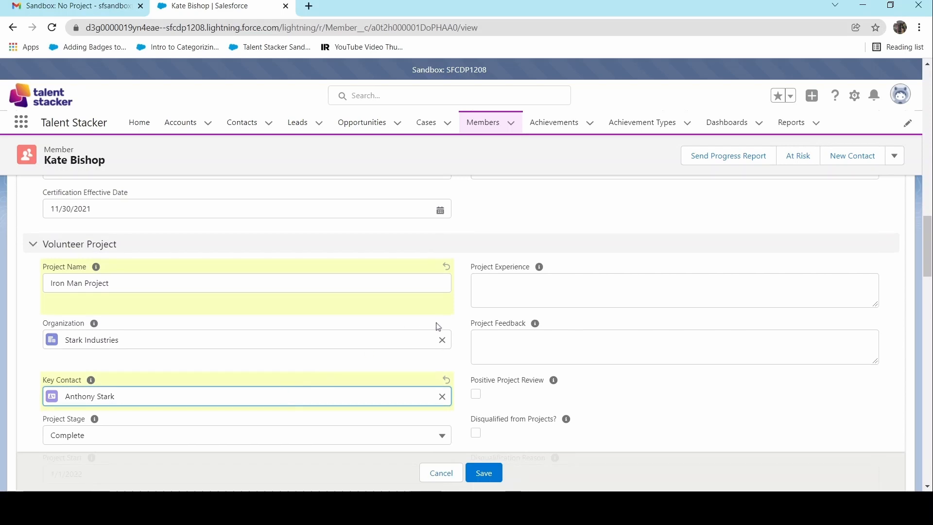
Step: Enter "Learned how to build apps" as the Project Experience of the volunteer project
{"action": "left_click", "coordinate": [519, 288]}
{"action": "scroll", "coordinate": [548, 304], "scroll_direction": "down", "scroll_amount": 1}
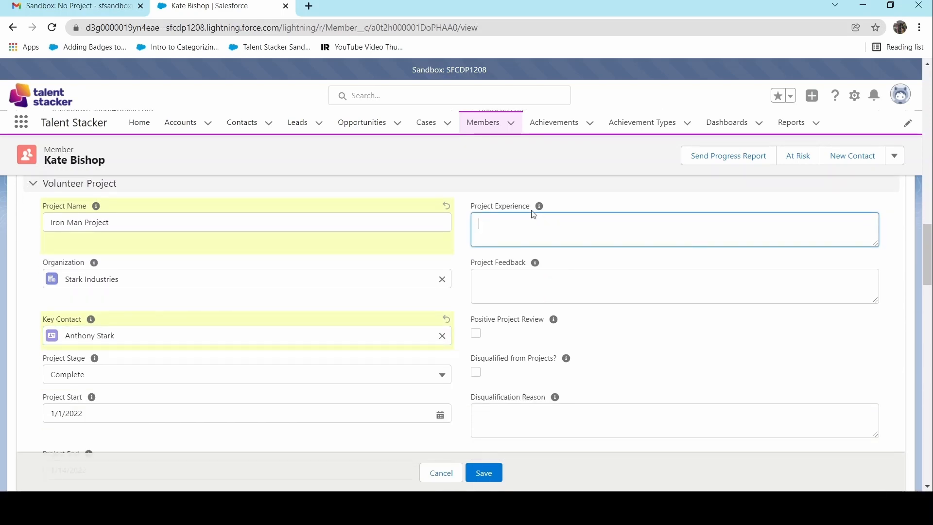
{"action": "mouse_move", "coordinate": [543, 212]}
{"action": "type", "text": "Learned how to build napps"}
Step: Enter "Engaged, creative, etc." as the Project Feedback, tick Positive Project Review and save the member
{"action": "left_click", "coordinate": [528, 286]}
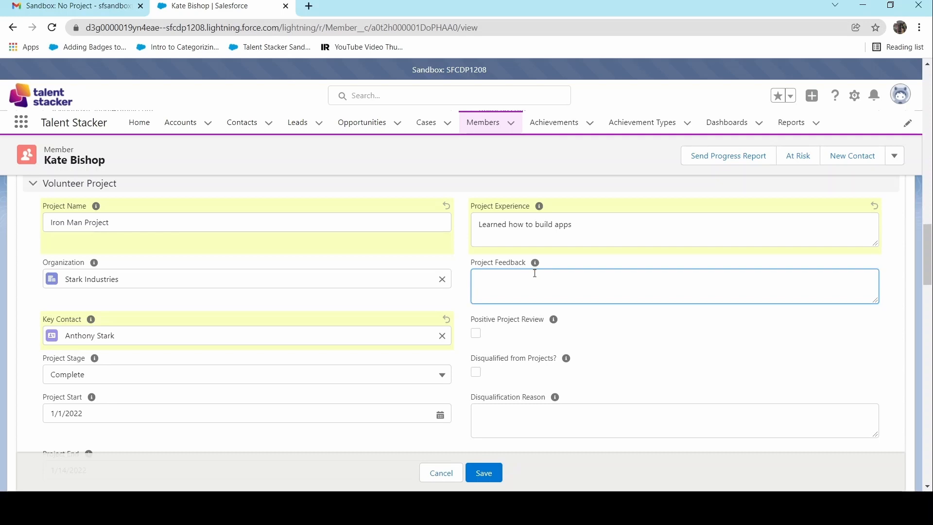
{"action": "type", "text": "ngaged, creative, etc."}
{"action": "scroll", "coordinate": [535, 273], "scroll_direction": "down", "scroll_amount": 1}
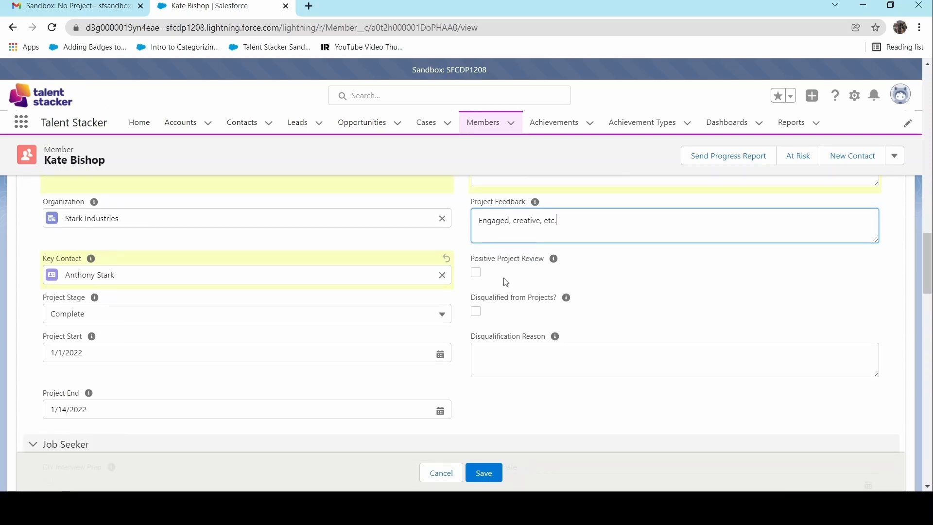
{"action": "left_click", "coordinate": [476, 273]}
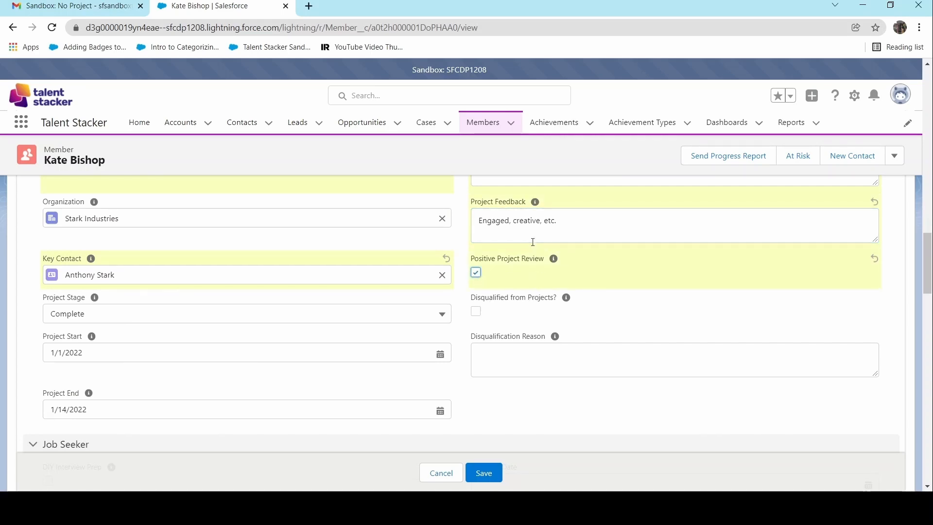
{"action": "scroll", "coordinate": [532, 242], "scroll_direction": "up", "scroll_amount": 1}
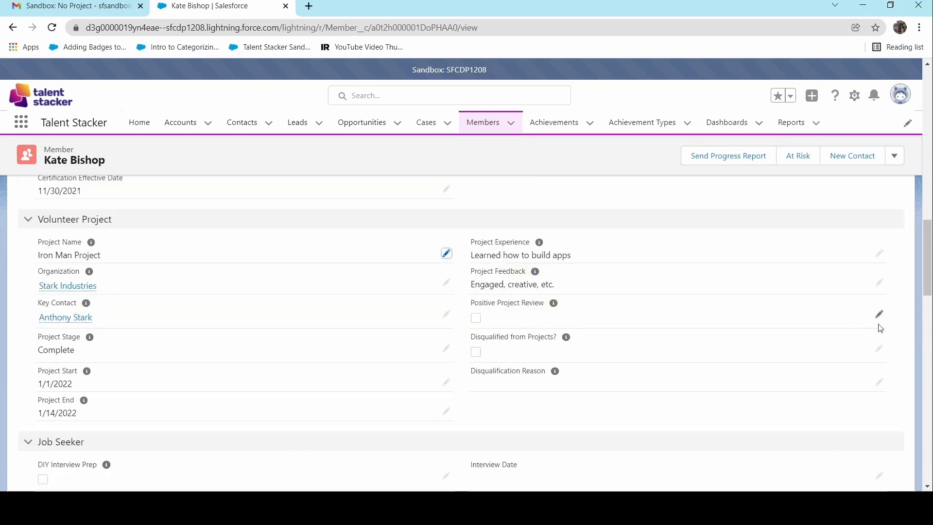
Step: Tick Disqualified from Projects? and try to save the member with the Disqualification Reason left blank
{"action": "left_click", "coordinate": [879, 348]}
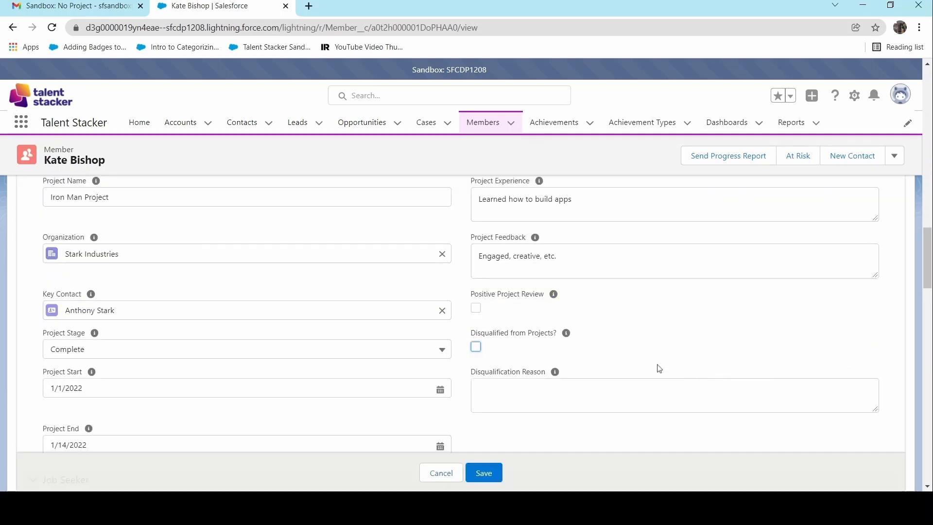
{"action": "left_click", "coordinate": [477, 347]}
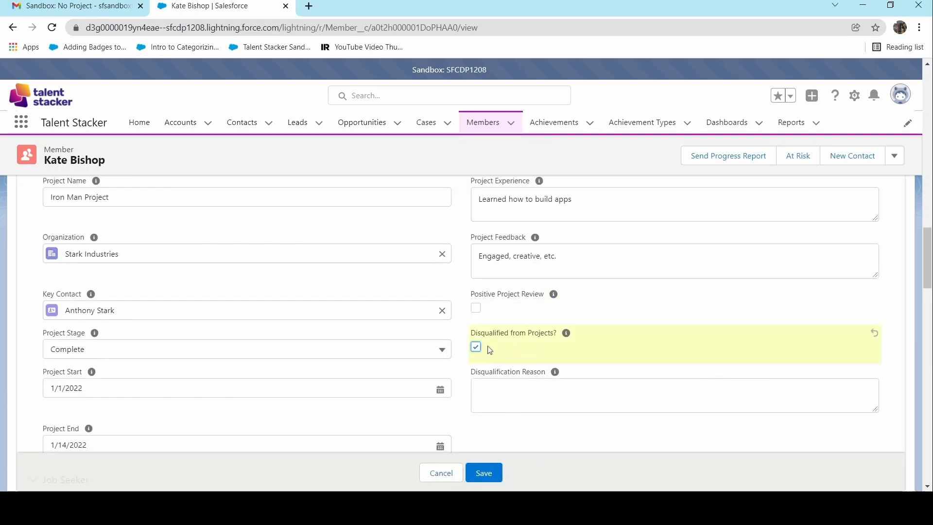
{"action": "scroll", "coordinate": [487, 210], "scroll_direction": "up", "scroll_amount": 1}
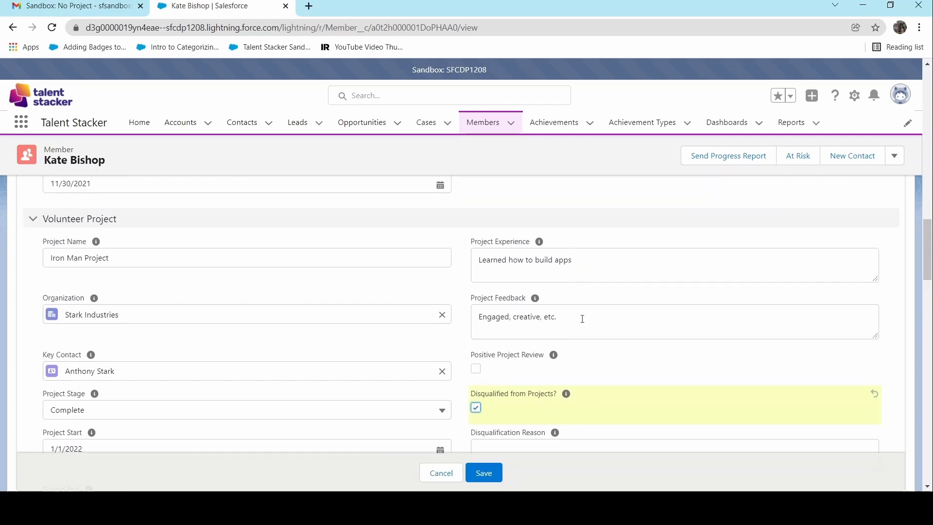
{"action": "scroll", "coordinate": [582, 319], "scroll_direction": "down", "scroll_amount": 2}
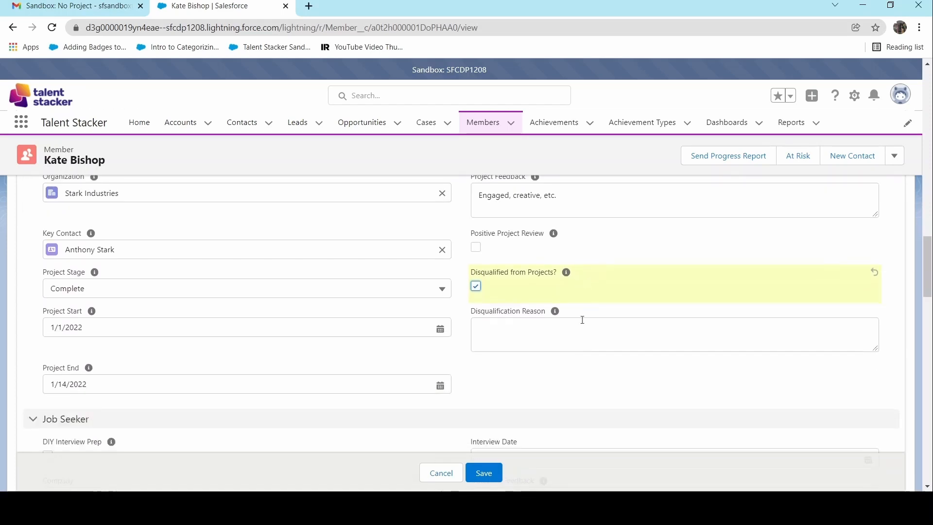
{"action": "left_click", "coordinate": [489, 474]}
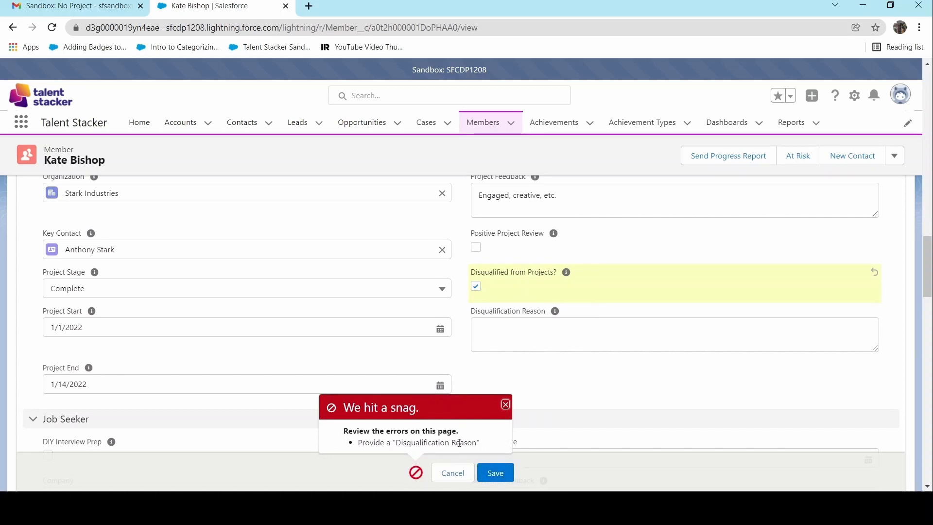
Step: Enter "Not engaged, did not attend meetings, got into arguments with everyone" as the Disqualification Reason, save the member and review the Volunteer Project section
{"action": "left_click", "coordinate": [537, 342]}
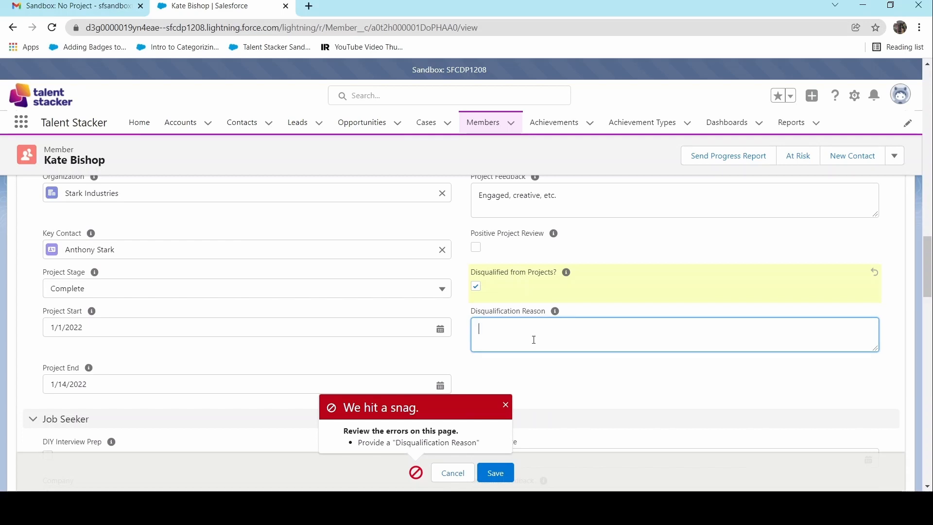
{"action": "type", "text": "Not engaged, did not attend meetings, got into"}
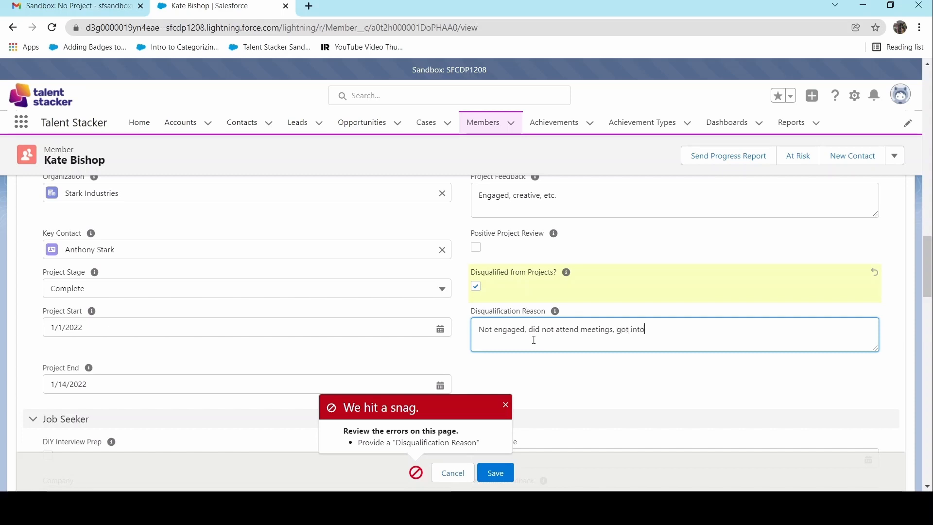
{"action": "type", "text": " arguments with ev"}
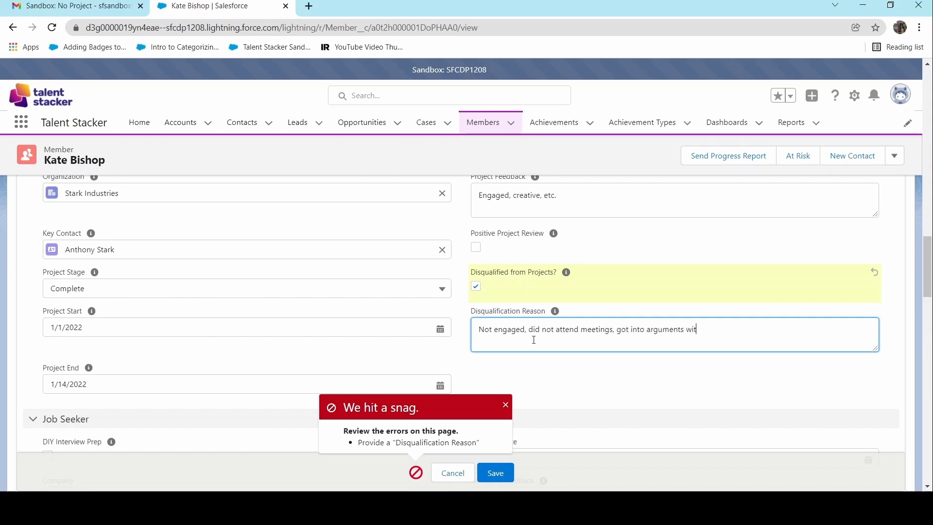
{"action": "type", "text": "eryone"}
{"action": "left_click", "coordinate": [490, 479]}
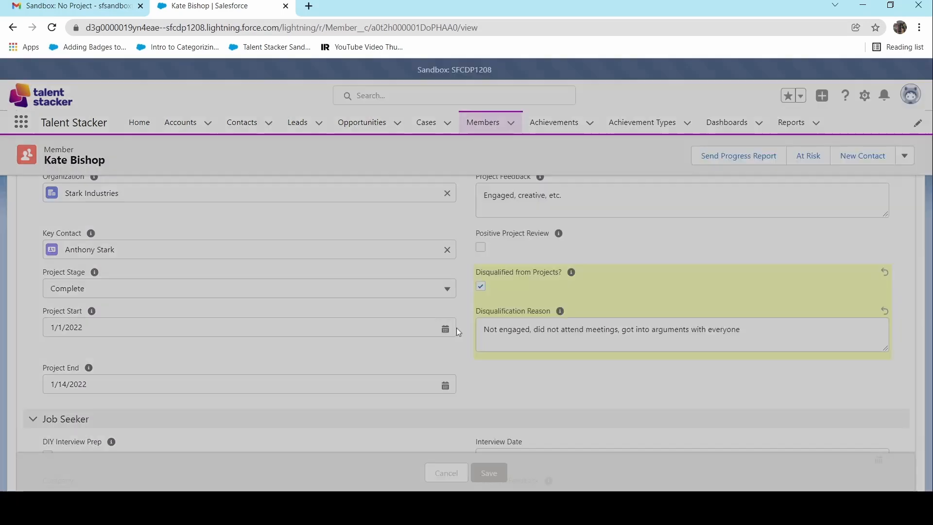
{"action": "scroll", "coordinate": [503, 354], "scroll_direction": "up", "scroll_amount": 3}
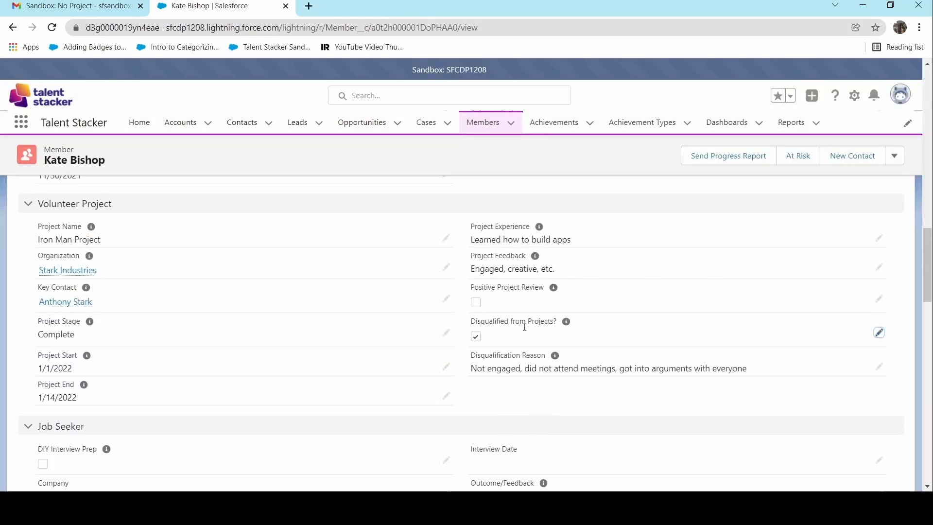
{"action": "scroll", "coordinate": [487, 364], "scroll_direction": "down", "scroll_amount": 1}
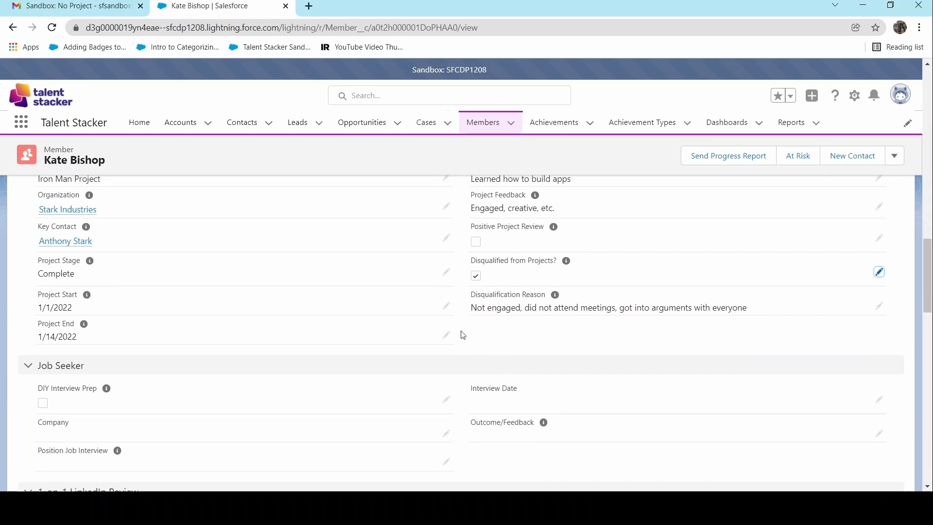
{"action": "scroll", "coordinate": [449, 342], "scroll_direction": "up", "scroll_amount": 1}
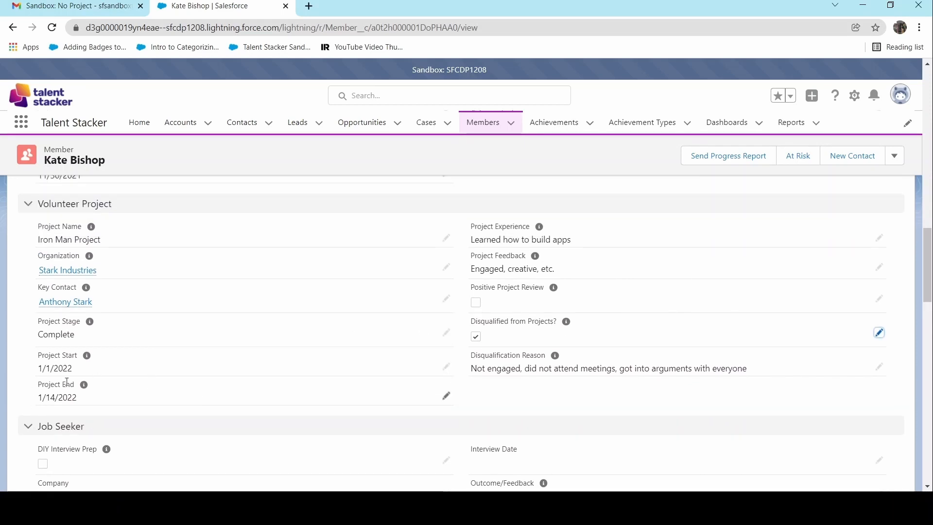
Step: Switch to Gmail and read the inbox email "Sandbox: Congratulations on Completing Your Project!" to its end
{"action": "left_click", "coordinate": [92, 7]}
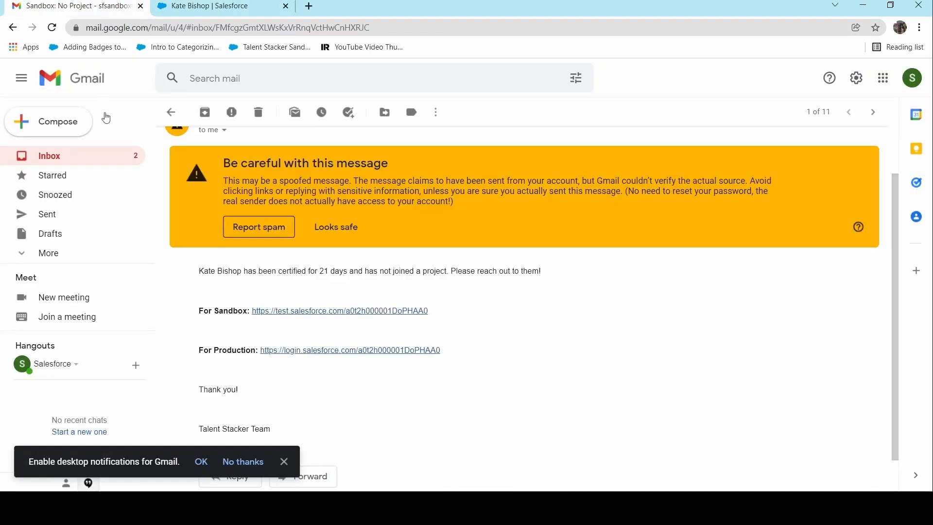
{"action": "left_click", "coordinate": [54, 163]}
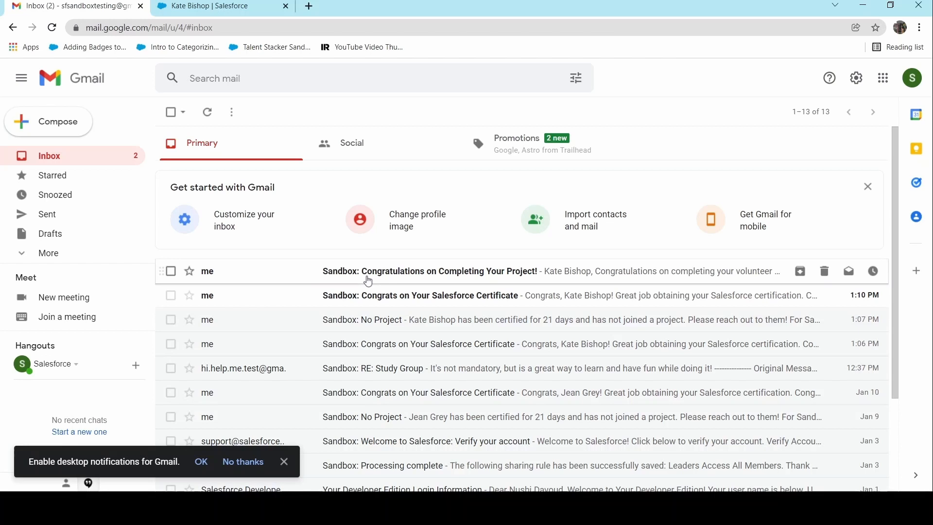
{"action": "left_click", "coordinate": [368, 281]}
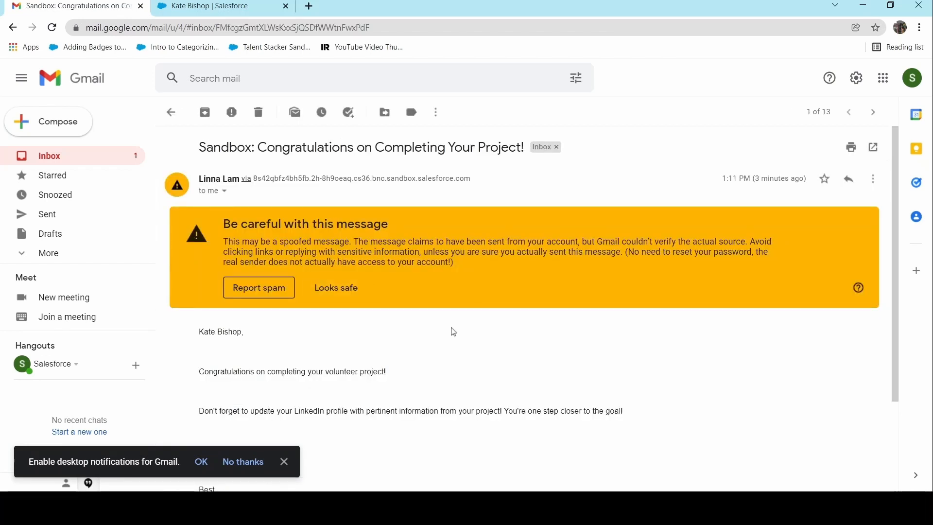
{"action": "scroll", "coordinate": [450, 330], "scroll_direction": "down", "scroll_amount": 3}
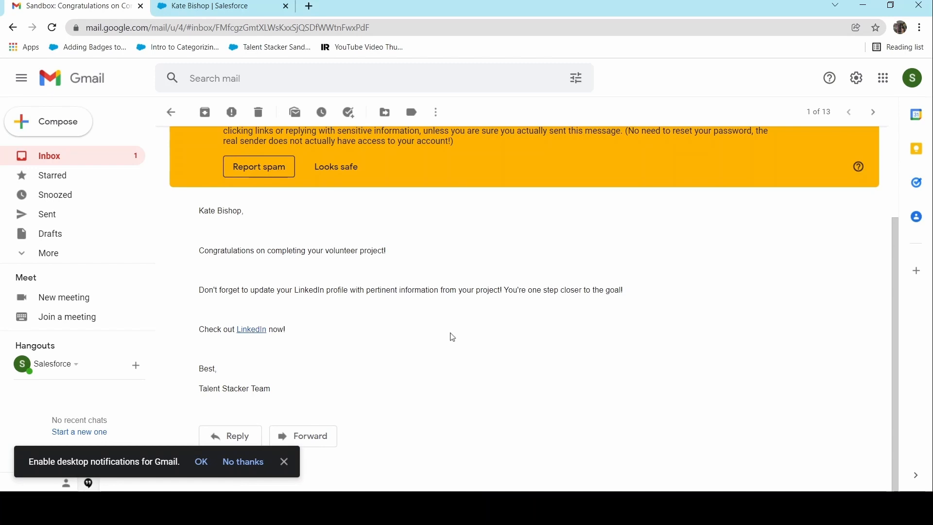
{"action": "scroll", "coordinate": [450, 337], "scroll_direction": "up", "scroll_amount": 3}
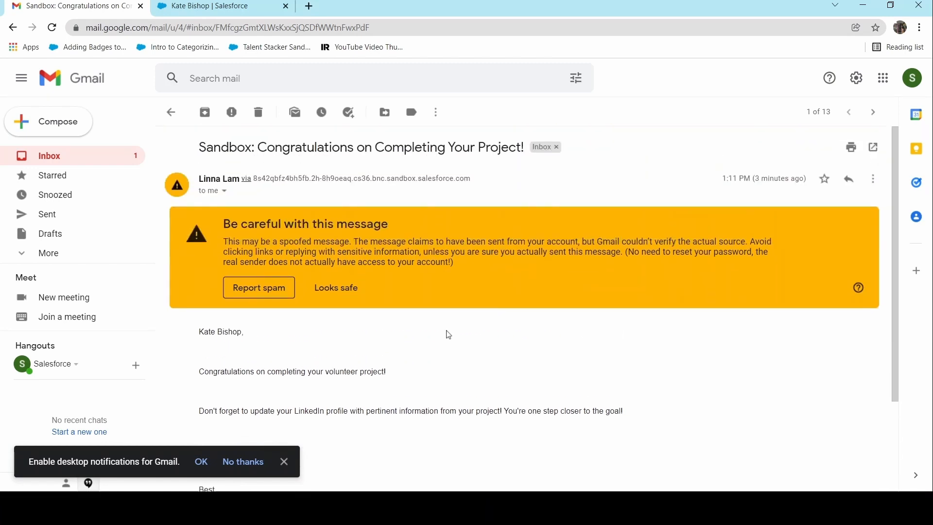
{"action": "scroll", "coordinate": [447, 336], "scroll_direction": "down", "scroll_amount": 3}
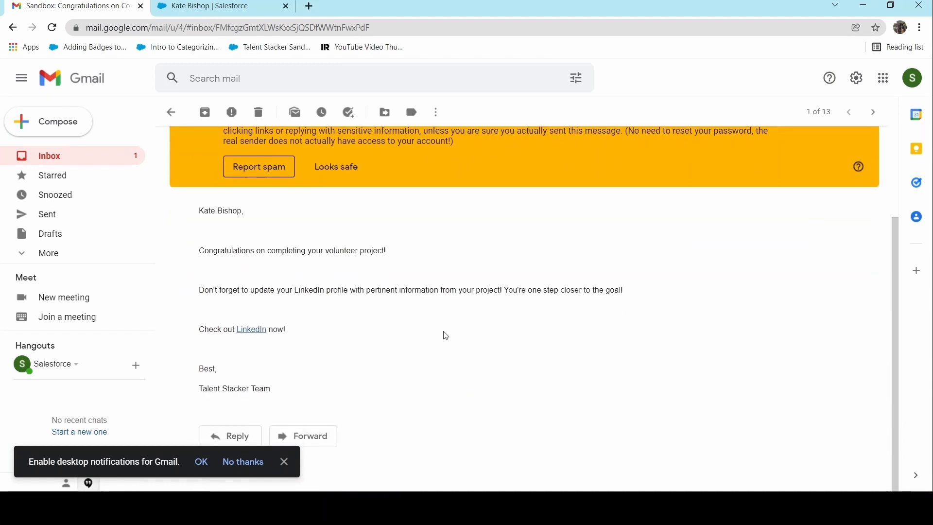